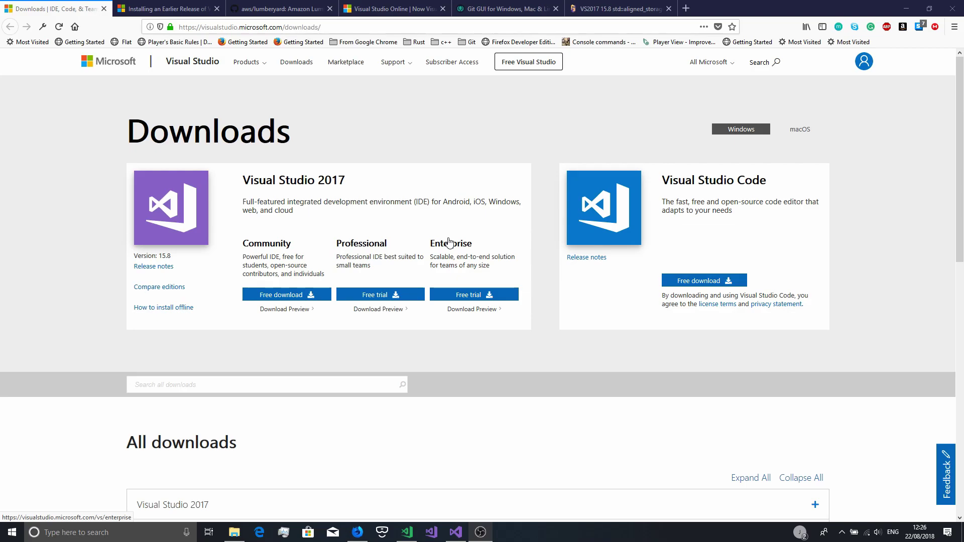
- Read the forum thread on the VS2017 15.8 std::aligned_storage error and Microsoft's article on installing an earlier Visual Studio 2017 release
click(617, 9)
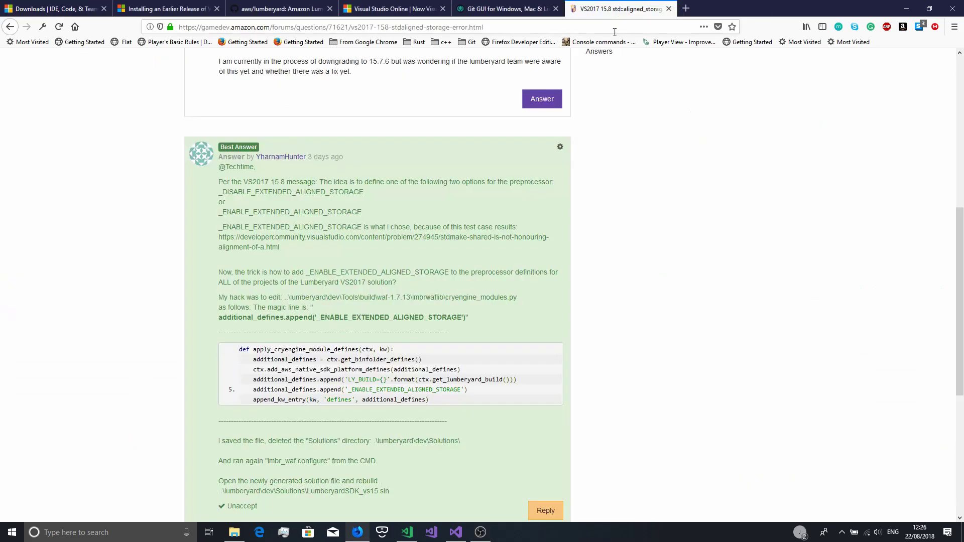
scroll(484, 318, up, 7)
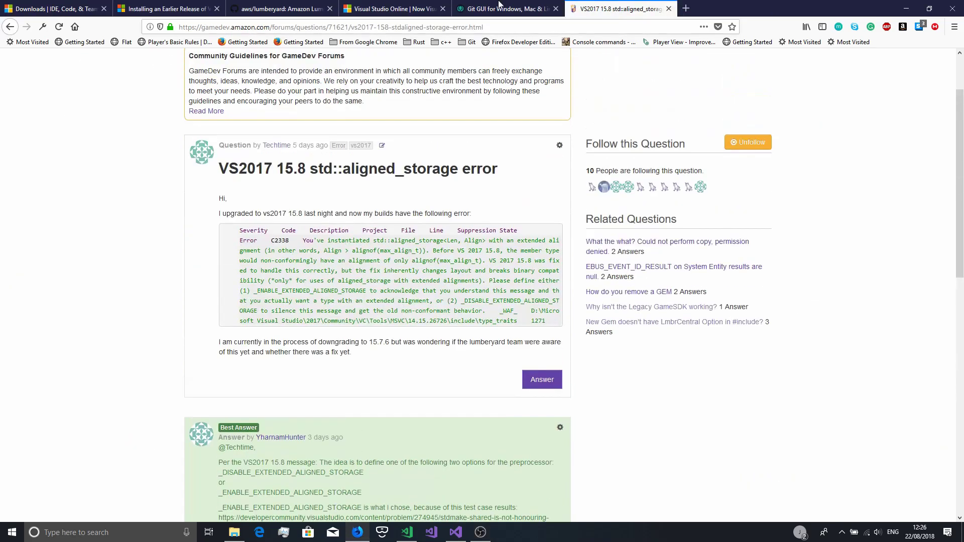
click(161, 10)
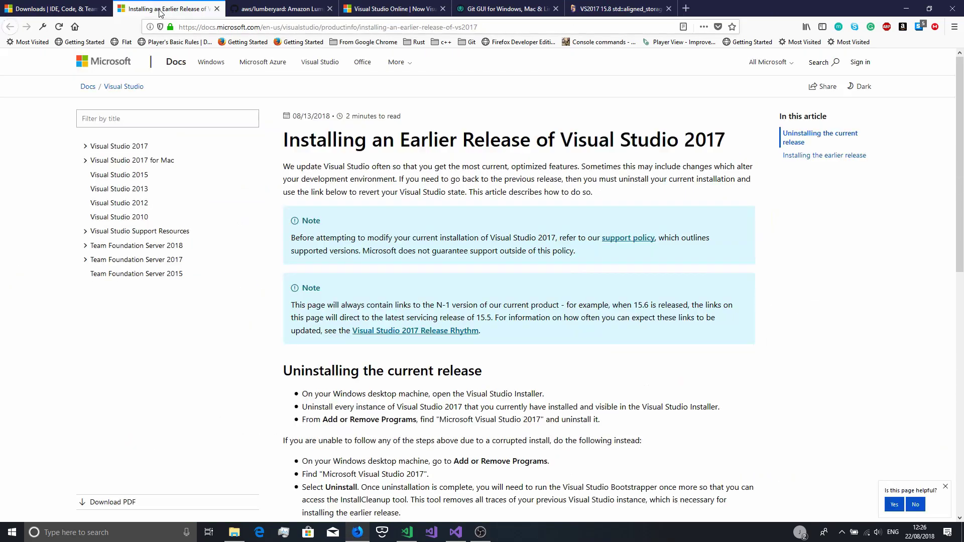
scroll(550, 348, down, 8)
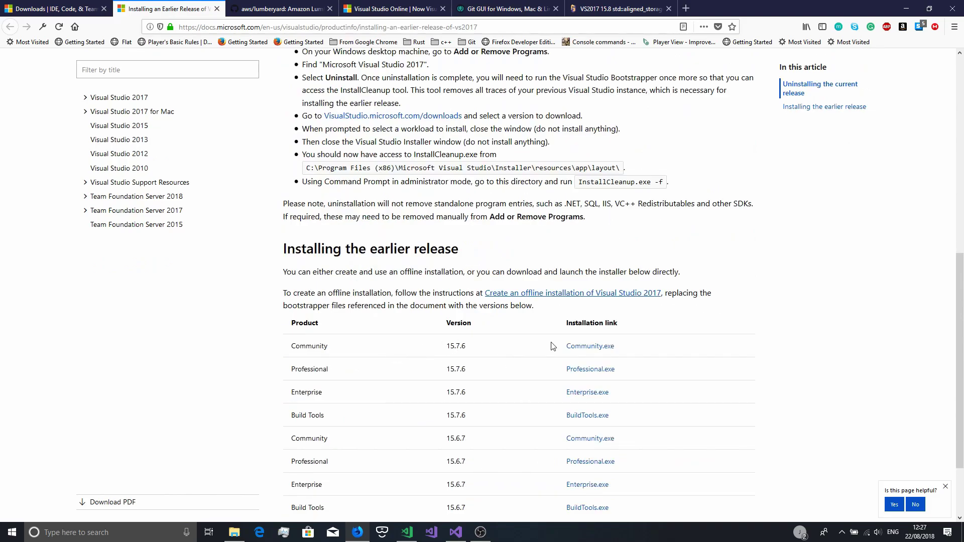
scroll(550, 317, up, 8)
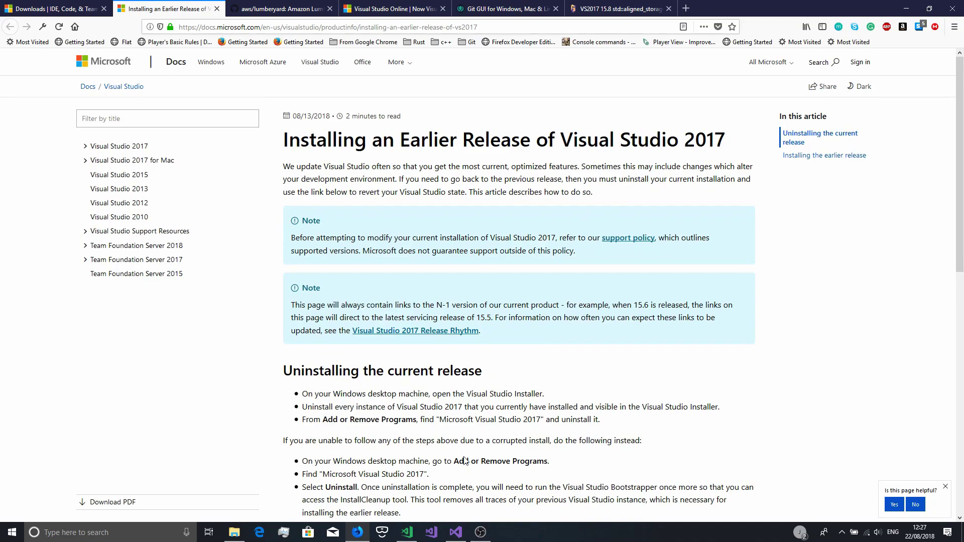
- Switch to the Visual Studio Installer and deselect the Universal Windows Platform, Desktop C++, Linux C++ and Game C++ workloads
click(456, 532)
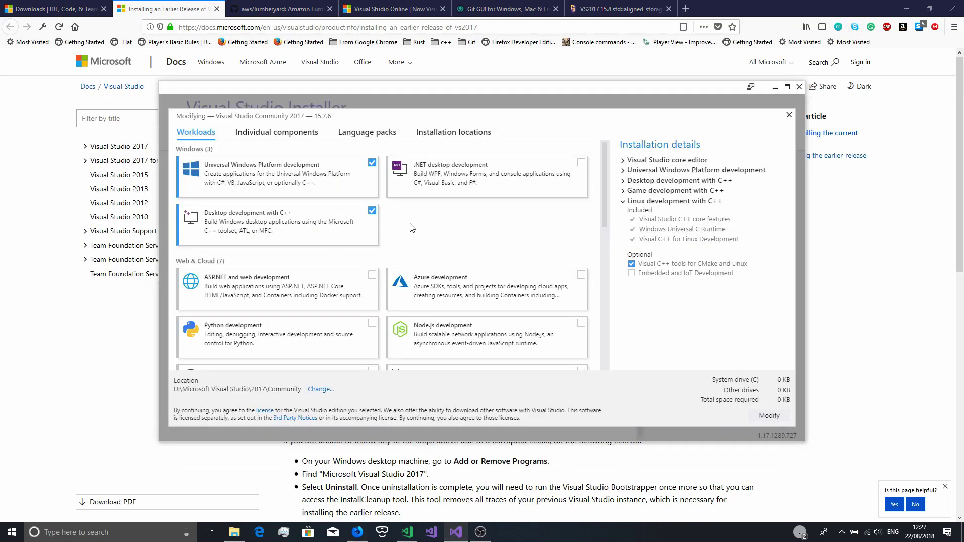
click(372, 162)
click(371, 211)
scroll(482, 251, down, 7)
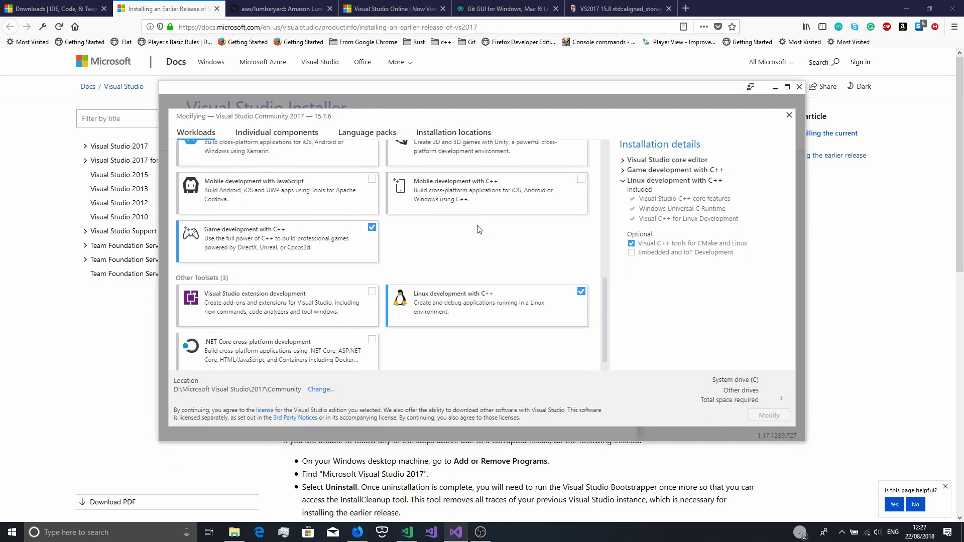
click(492, 294)
click(354, 233)
scroll(441, 245, up, 7)
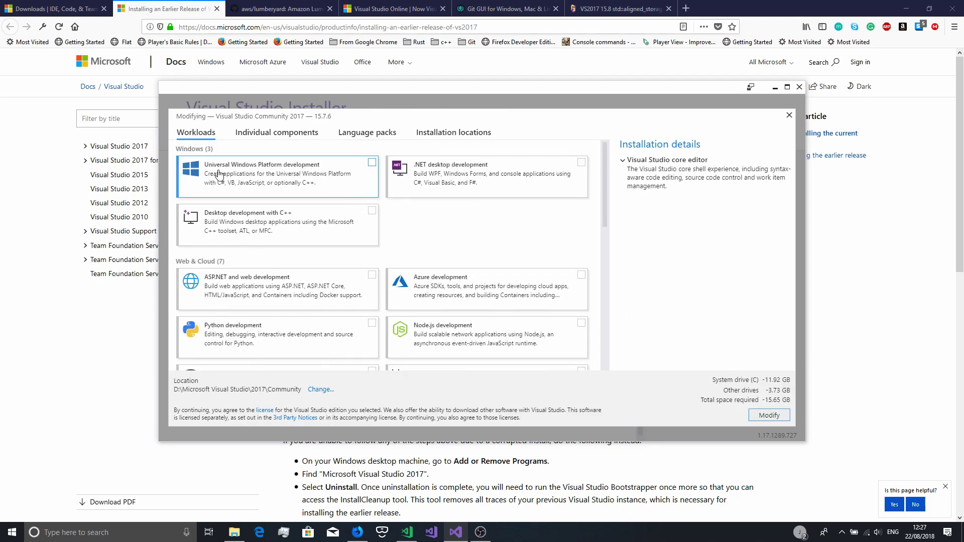
- Select Universal Windows Platform development with its C++ tools, and Desktop development with C++ including Visual C++ MFC for x86 and x64
click(315, 176)
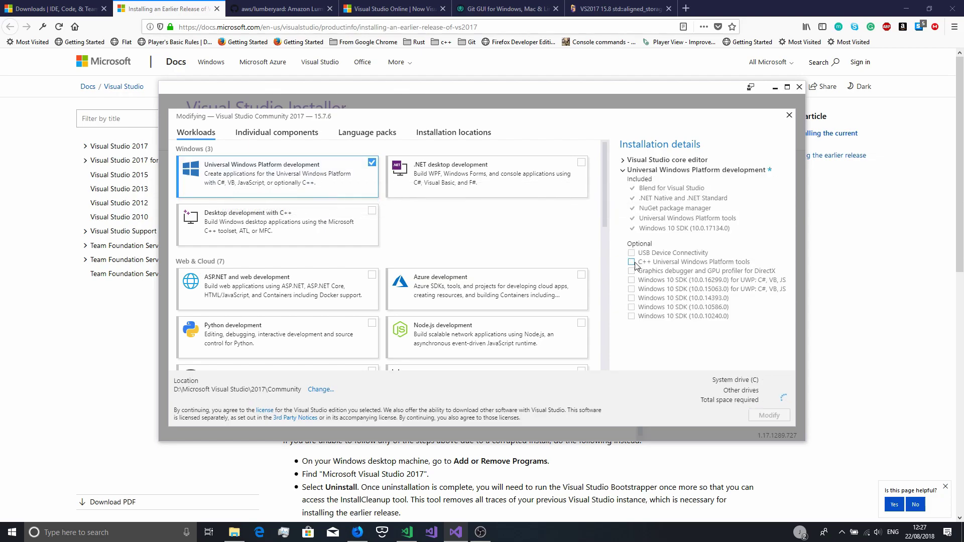
click(632, 262)
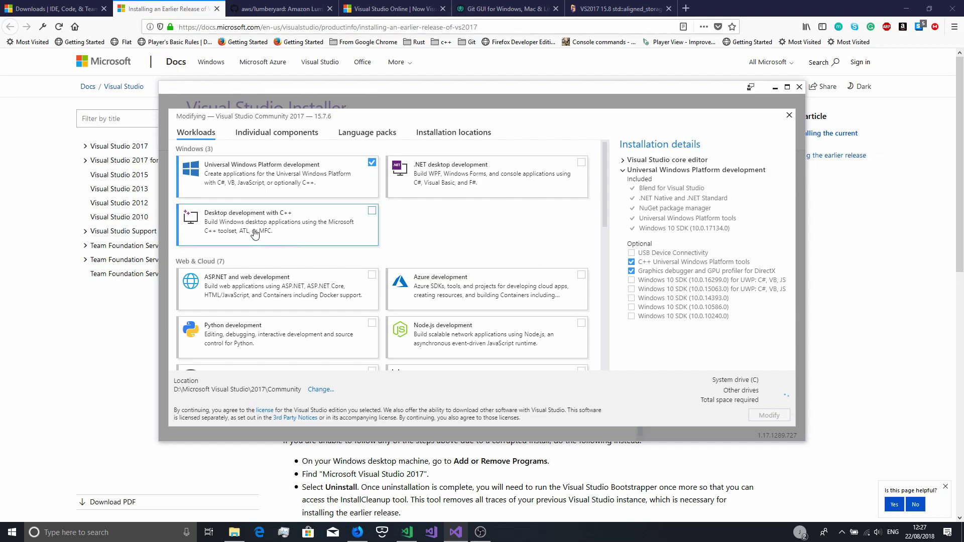
click(306, 221)
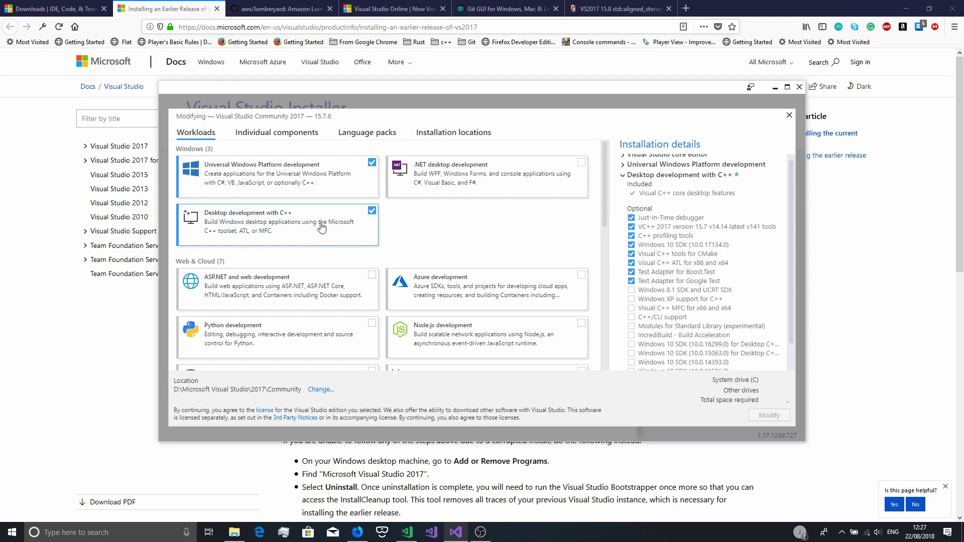
click(631, 308)
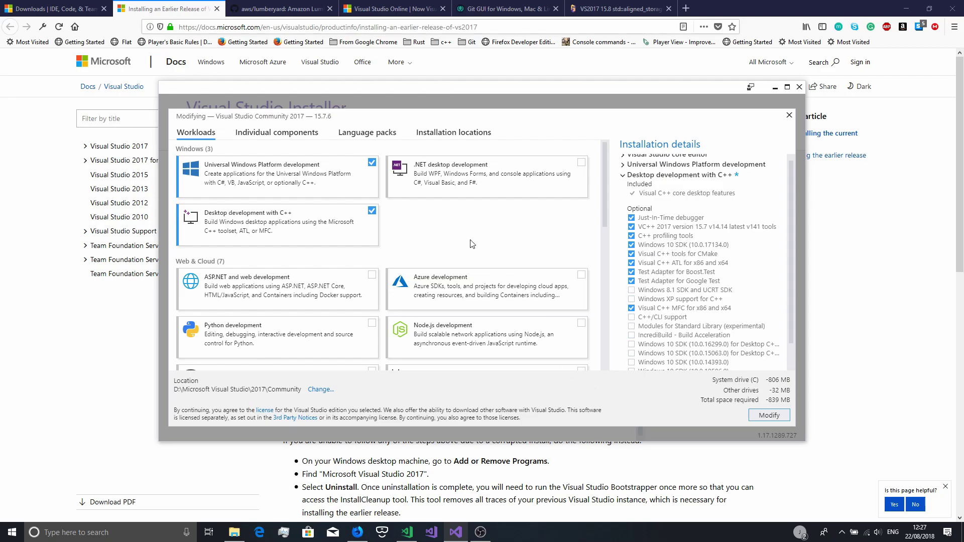
- Select Game development with C++ including the Windows 8.1 SDK and UCRT SDK, plus Linux development with C++
scroll(456, 209, down, 6)
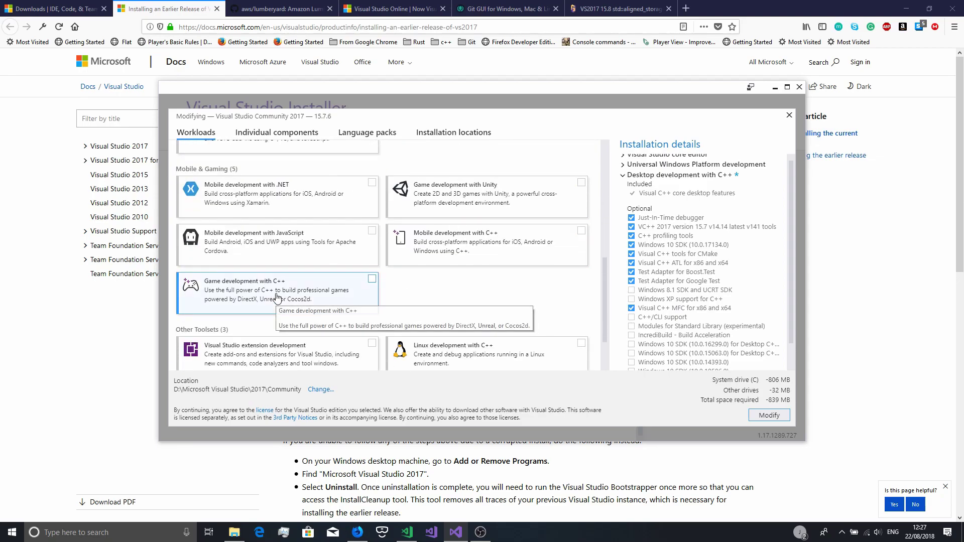
click(289, 303)
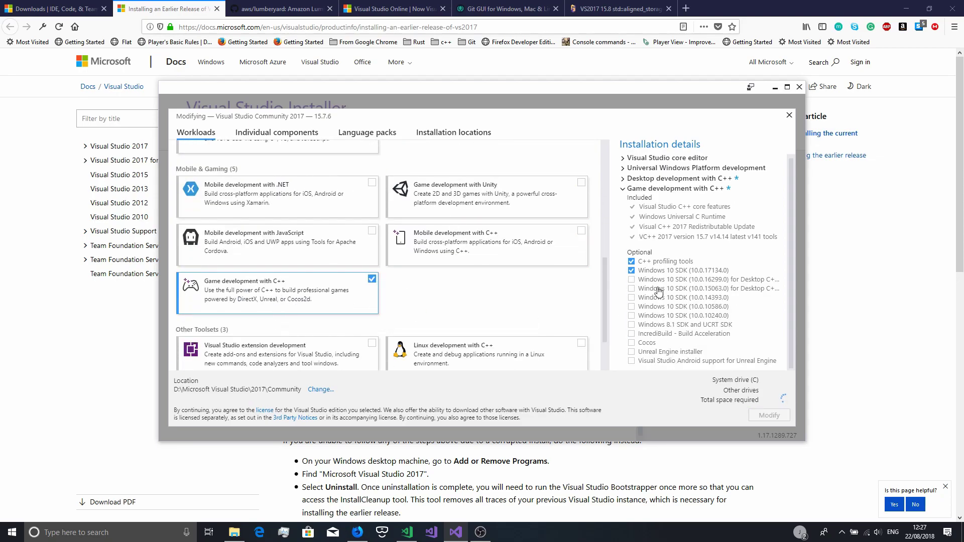
click(631, 326)
scroll(389, 278, down, 3)
scroll(490, 227, up, 5)
scroll(490, 227, down, 5)
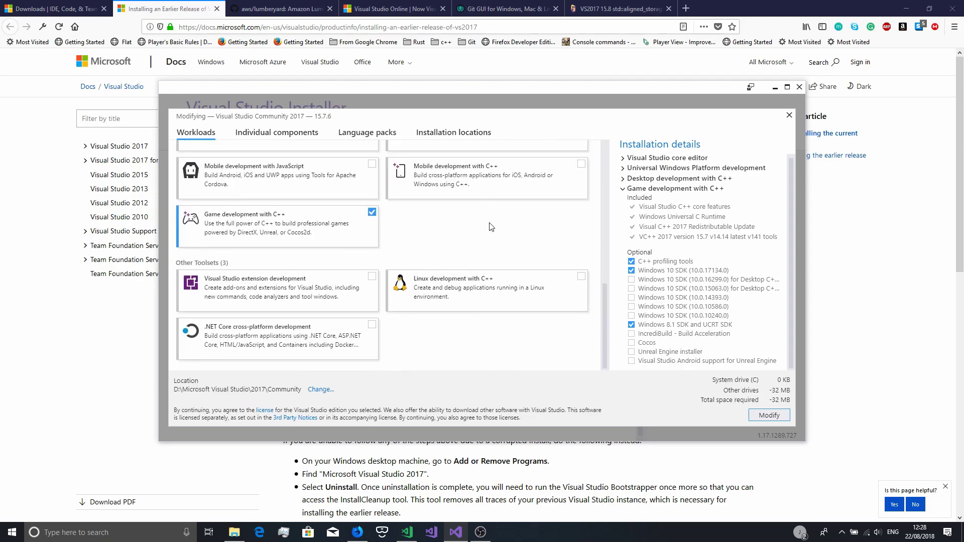
click(493, 290)
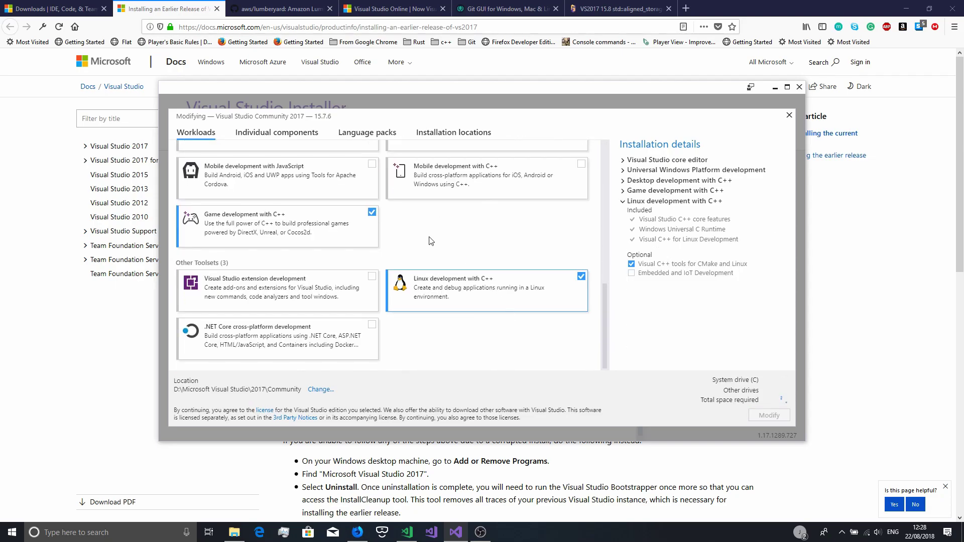
- Review the Visual Studio installation locations, and close the installer without applying any modification
scroll(523, 241, up, 5)
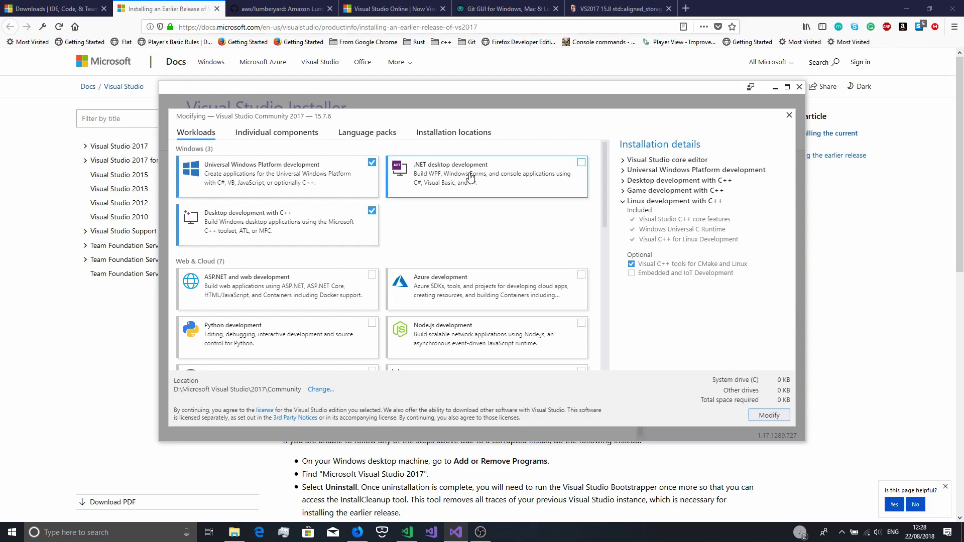
click(452, 133)
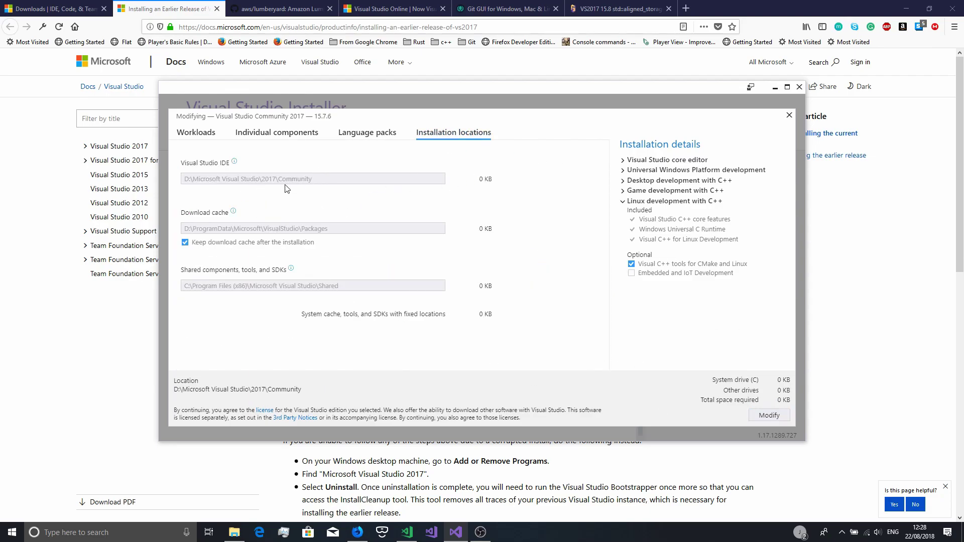
click(789, 115)
click(798, 87)
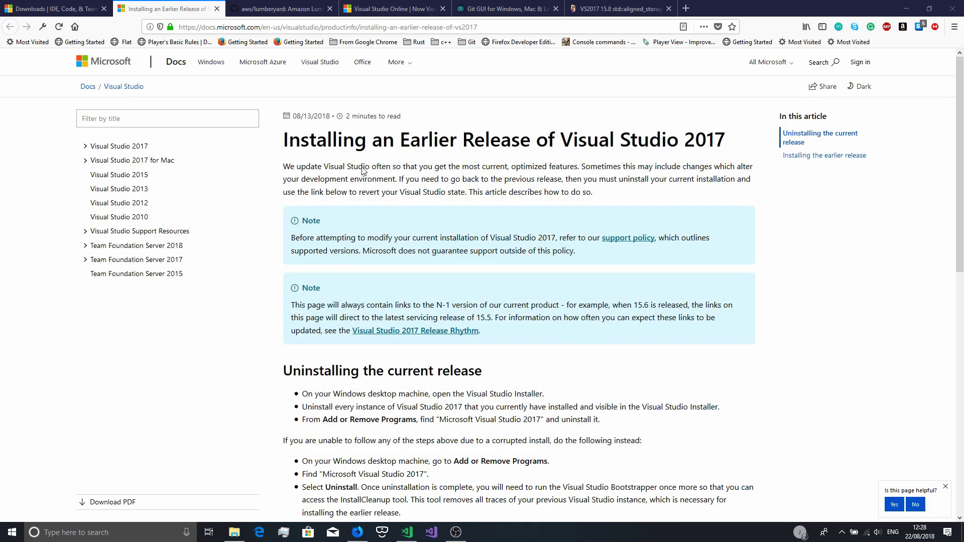
- View the aws/lumberyard GitHub repository and the Visual Studio Team Services page, and open the repository's clone options
click(258, 4)
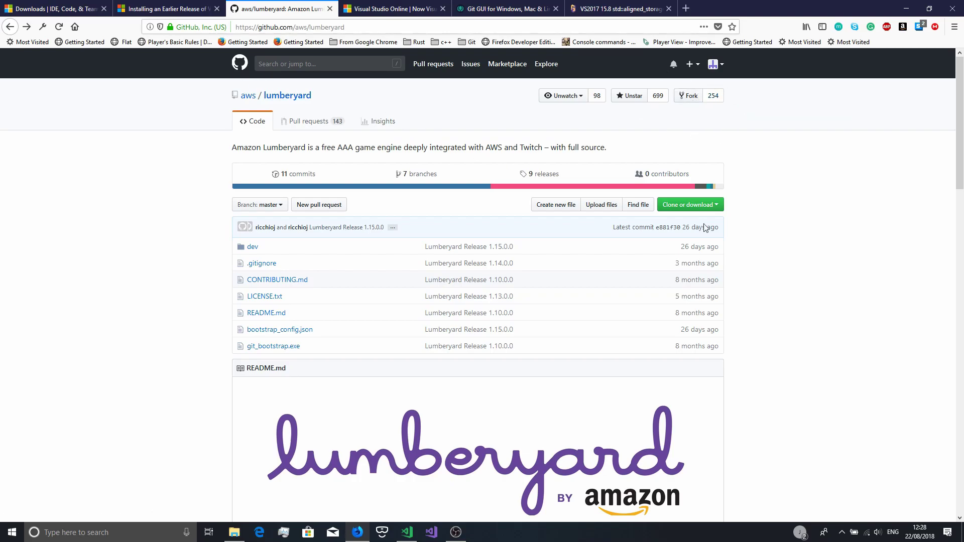
click(379, 9)
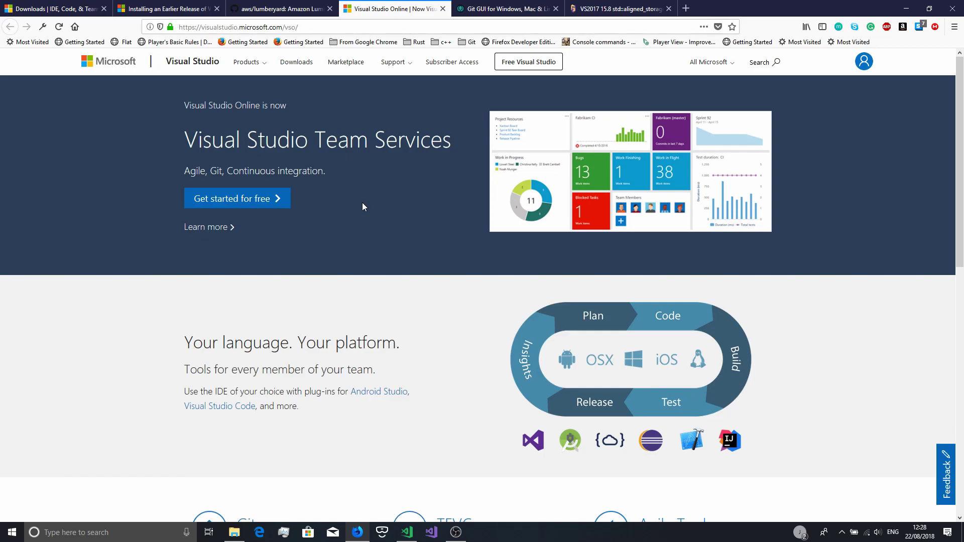
click(268, 5)
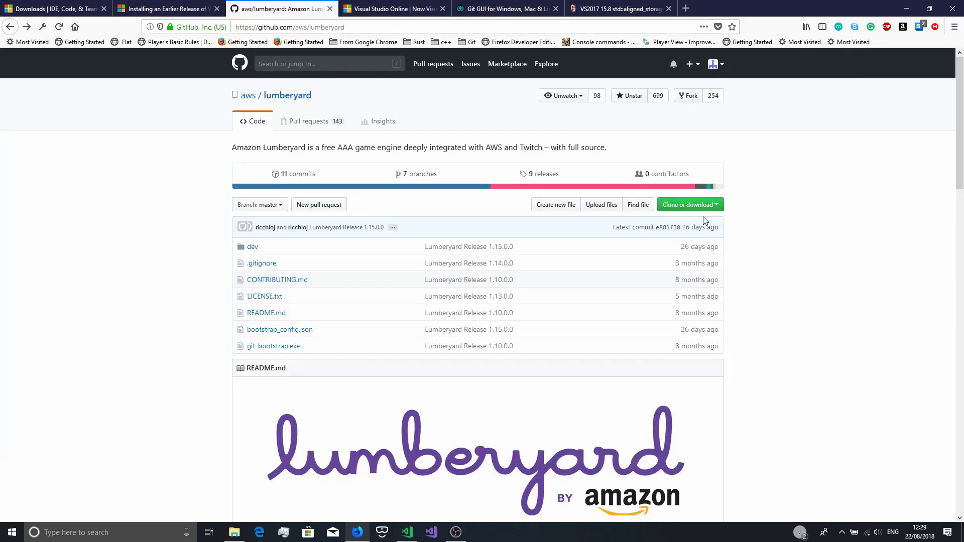
click(696, 205)
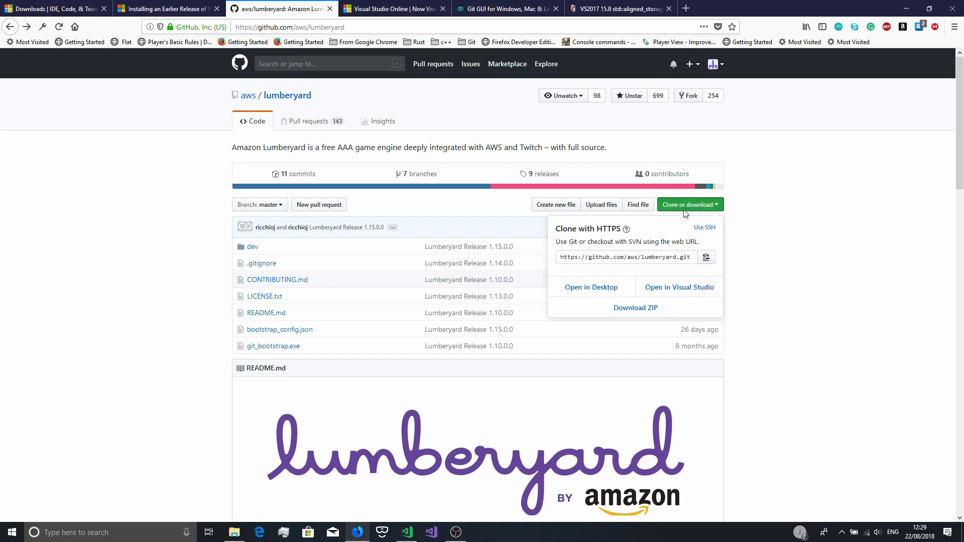
- Copy the HTTPS clone URL of the FocusFire repository in Visual Studio Team Services
click(346, 11)
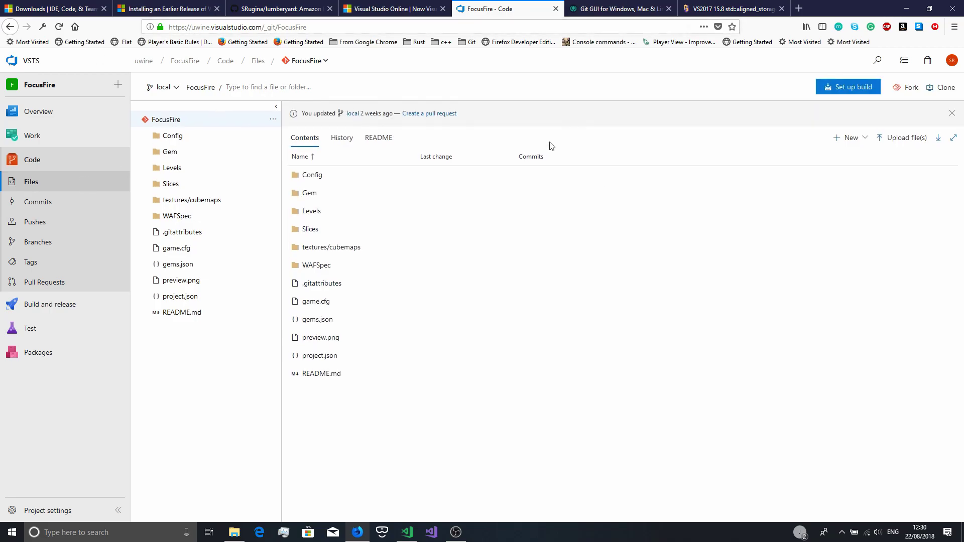
click(944, 88)
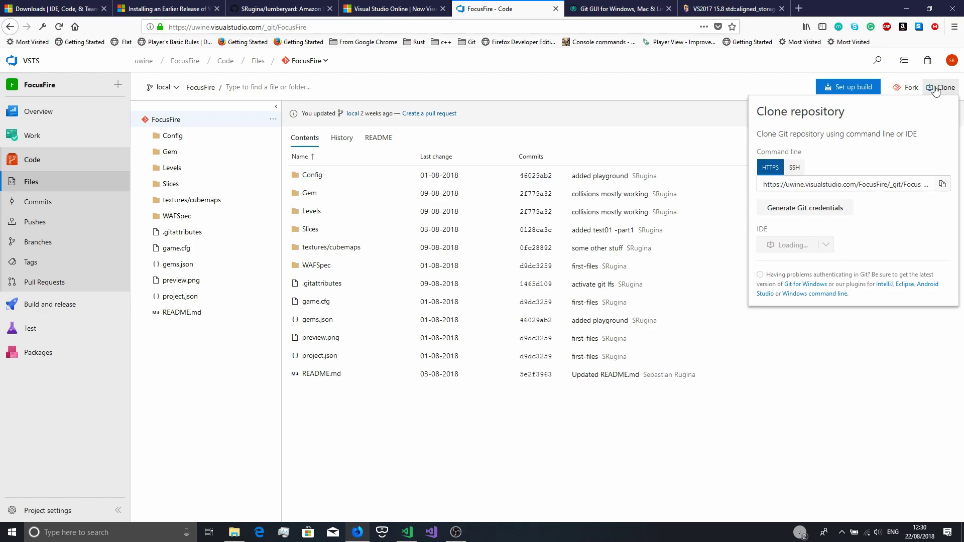
click(941, 185)
click(438, 473)
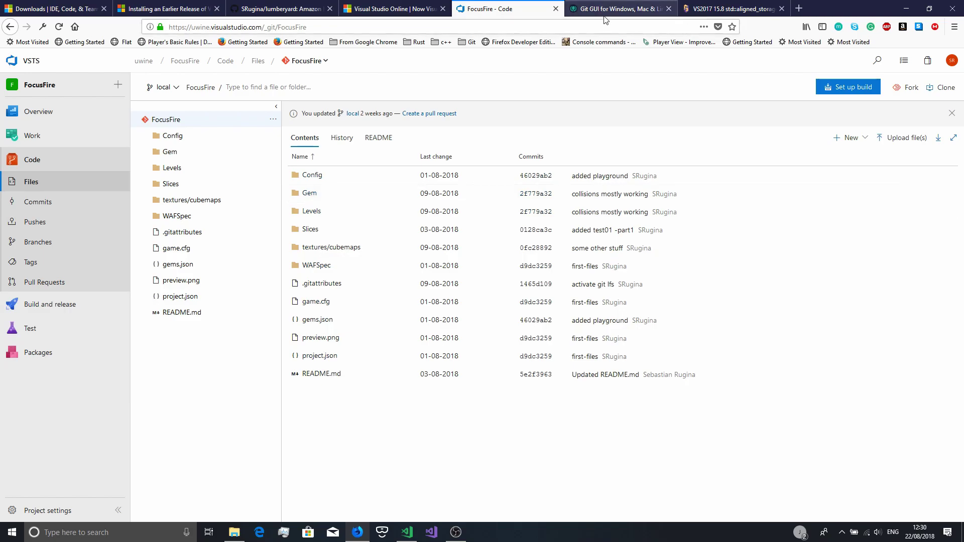
click(800, 10)
text(https://git-scm.com/download/win)
key(Return)
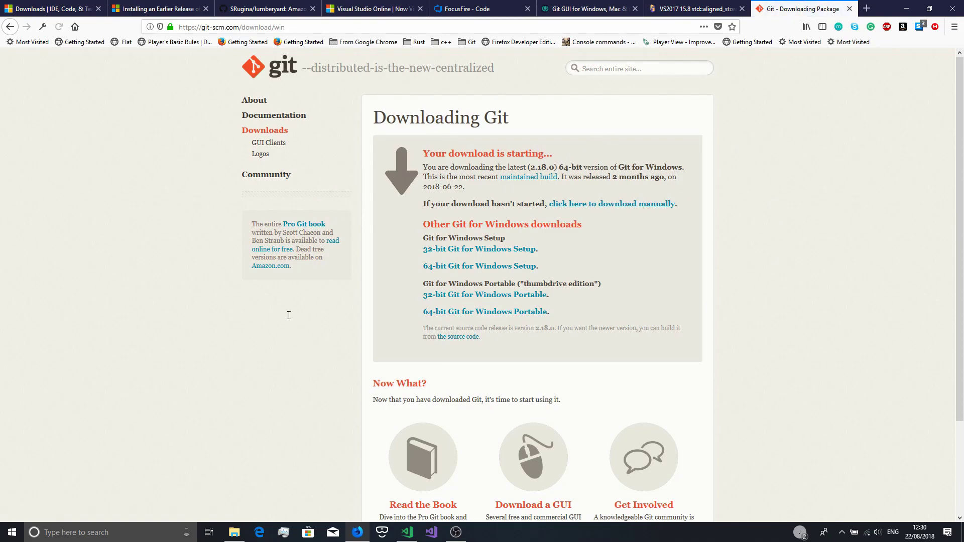
click(725, 292)
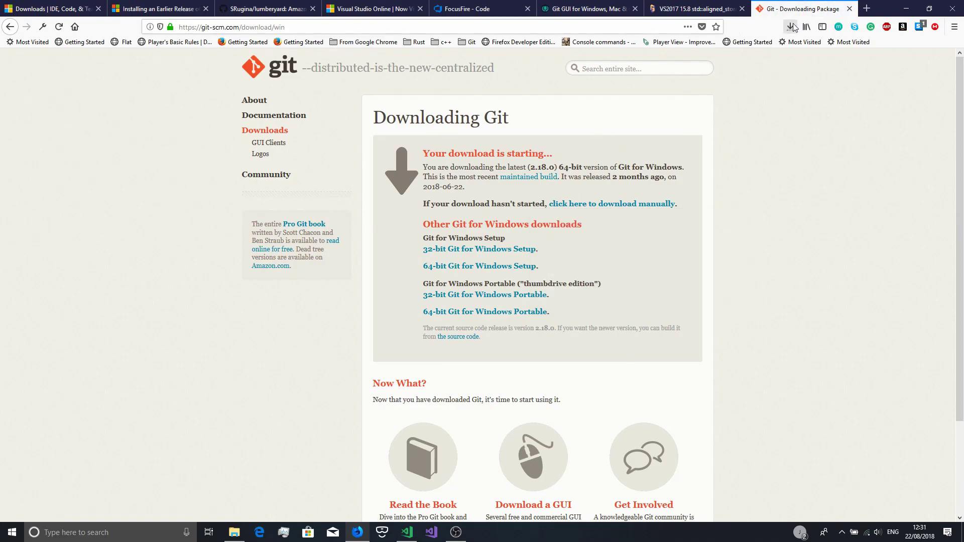
click(791, 27)
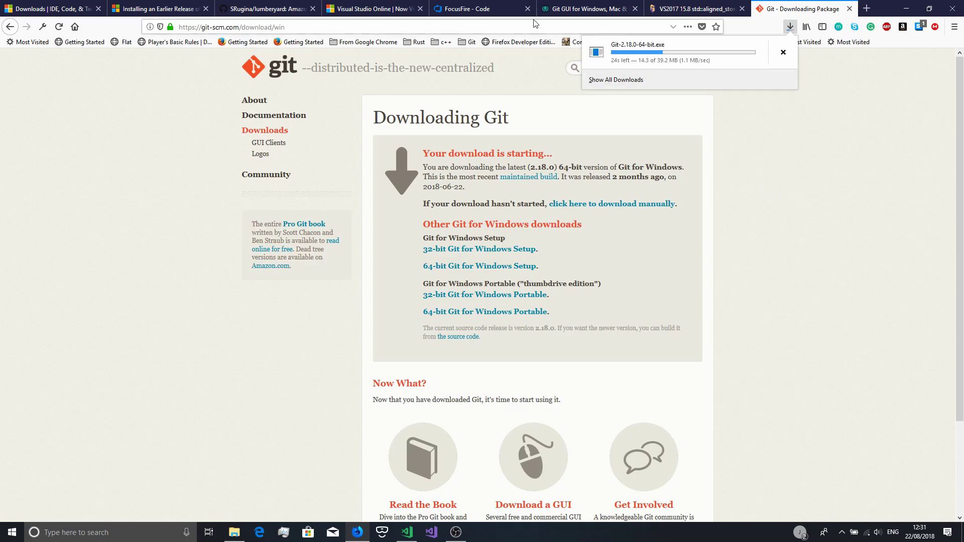
- Start the GitKraken v4.0 download for 64-bit Windows from the GitKraken website and close that page
click(585, 9)
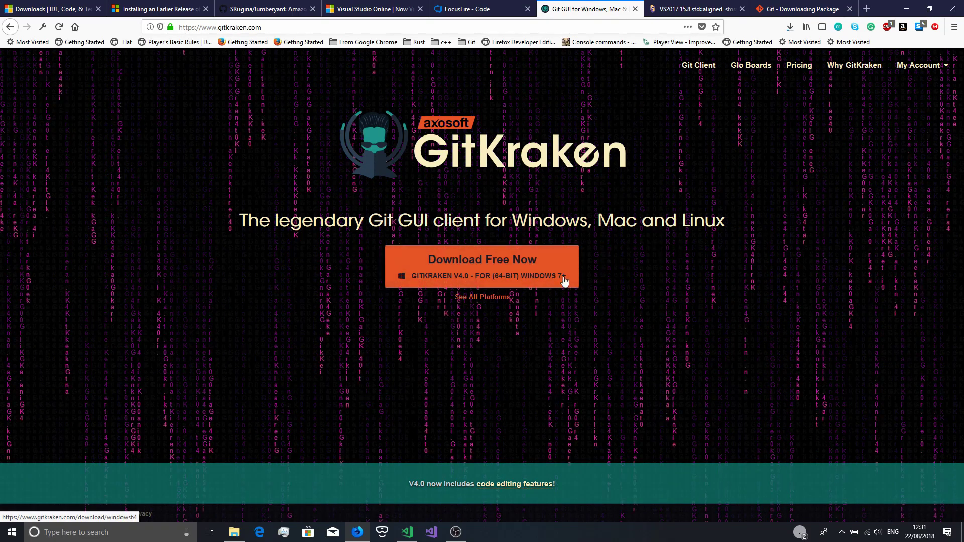
click(495, 276)
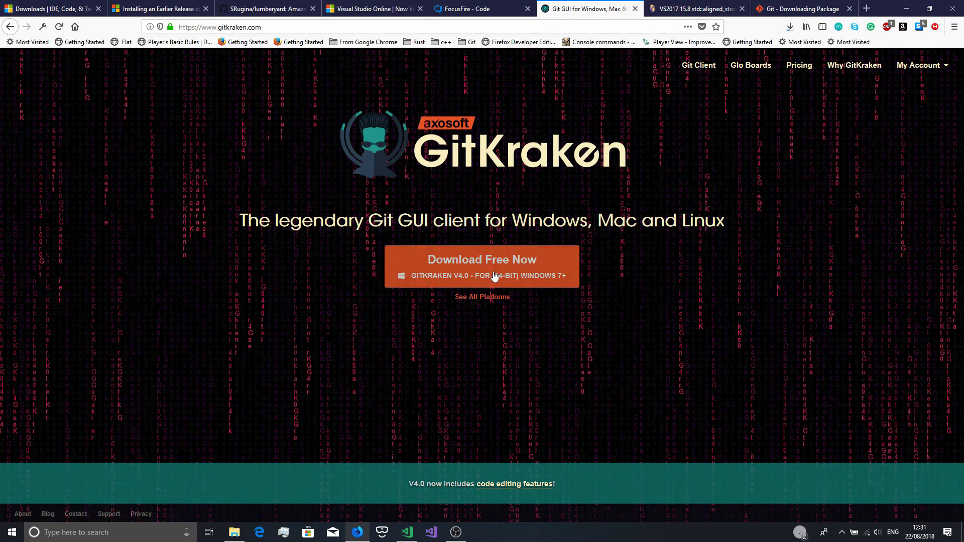
click(635, 9)
- Search Windows for gitkraken and launch the GitKraken desktop app
click(101, 532)
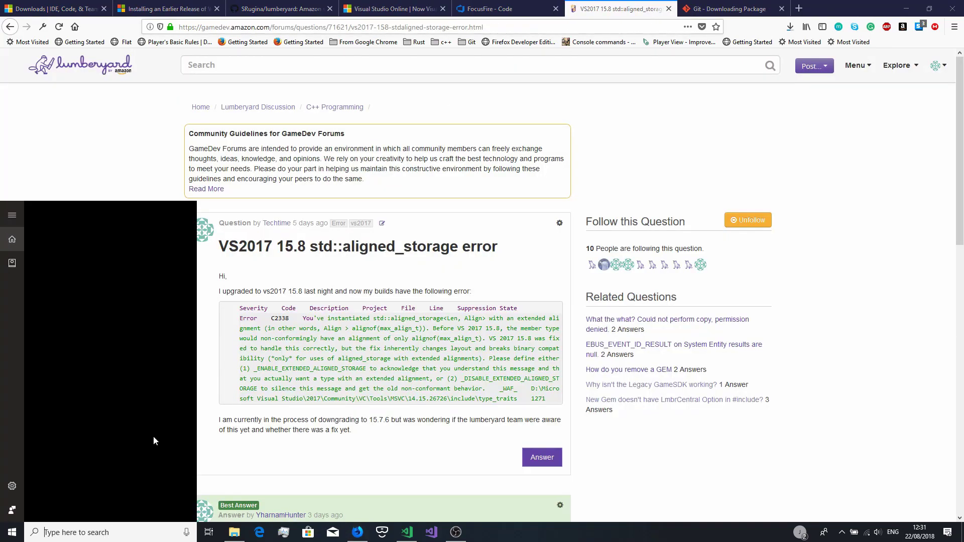
text(git)
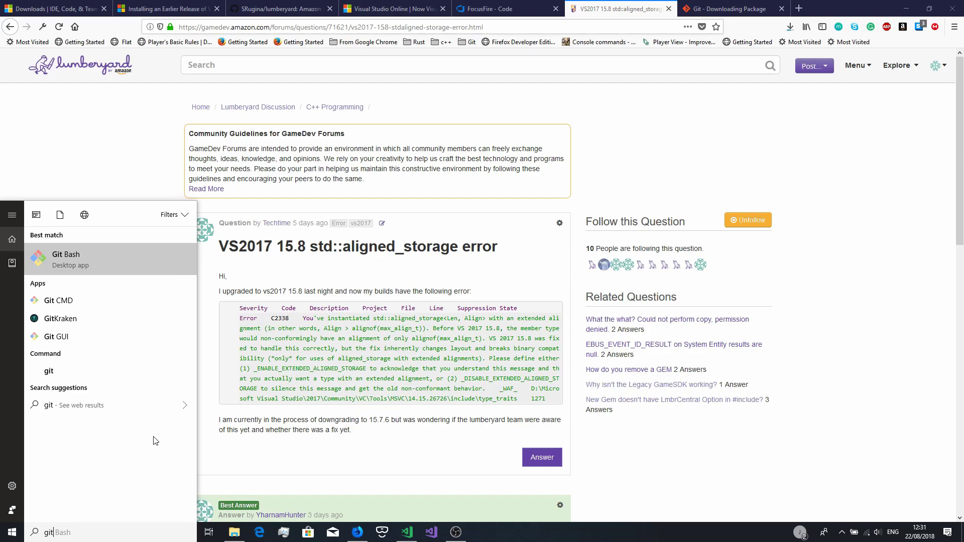
text(kraken)
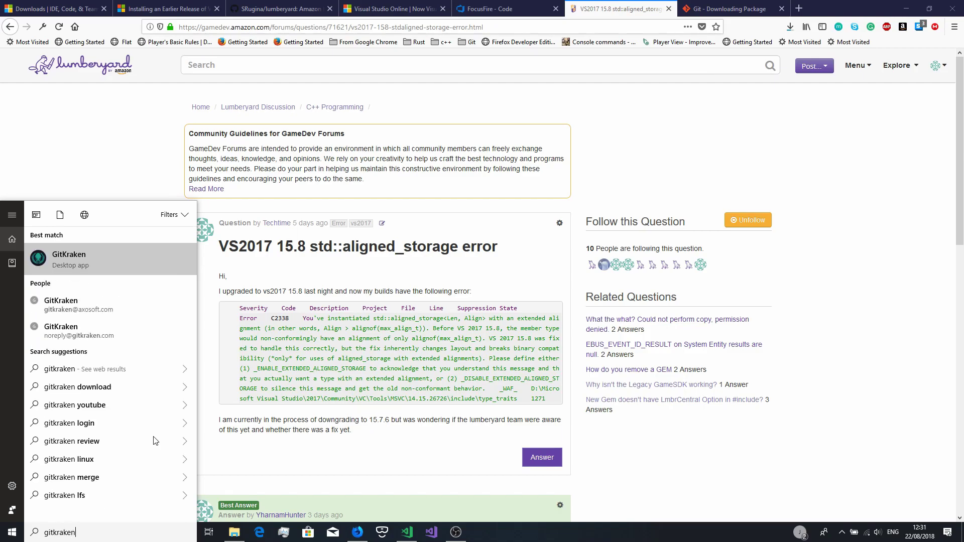
key(Return)
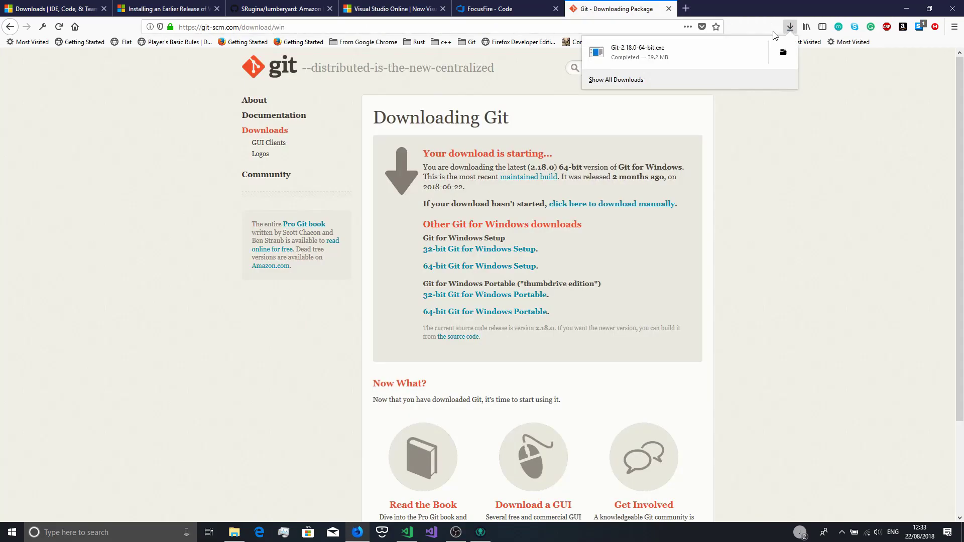
- Run the downloaded Git 2.18.0 installer and choose Visual Studio Code Insiders as Git's default editor
click(696, 50)
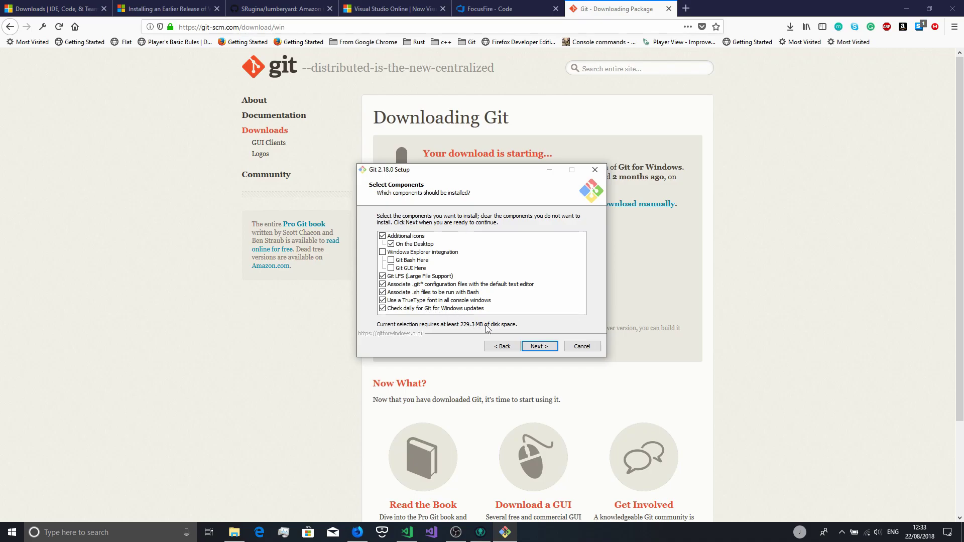
click(537, 349)
click(471, 222)
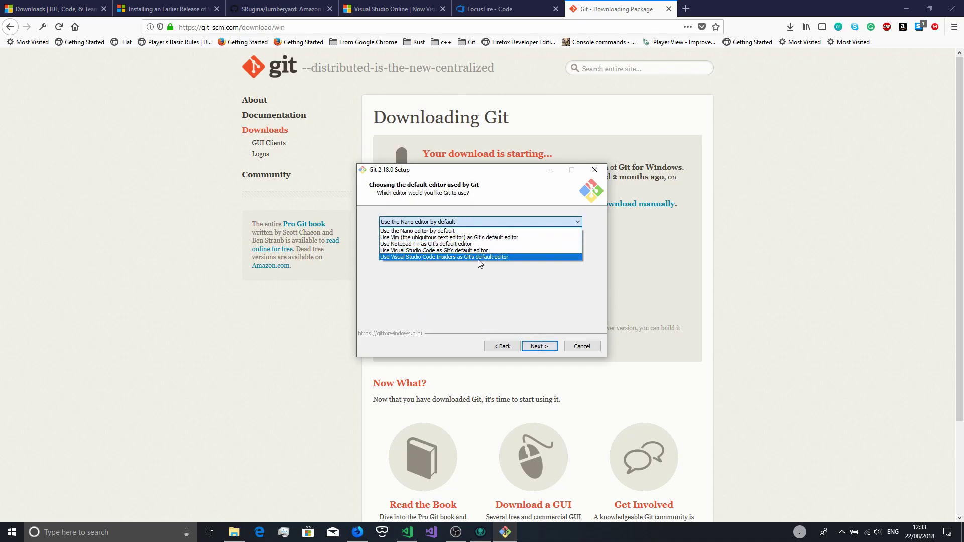
click(477, 257)
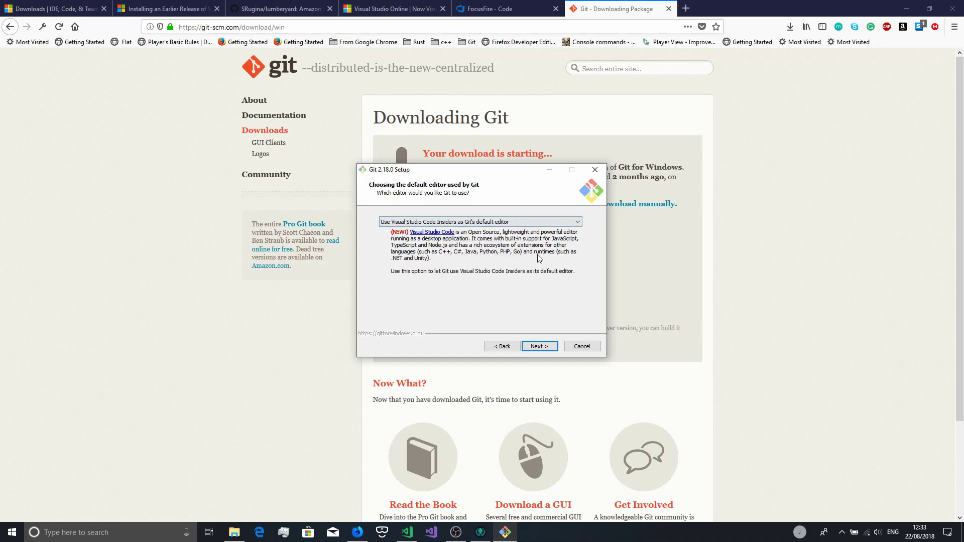
click(535, 345)
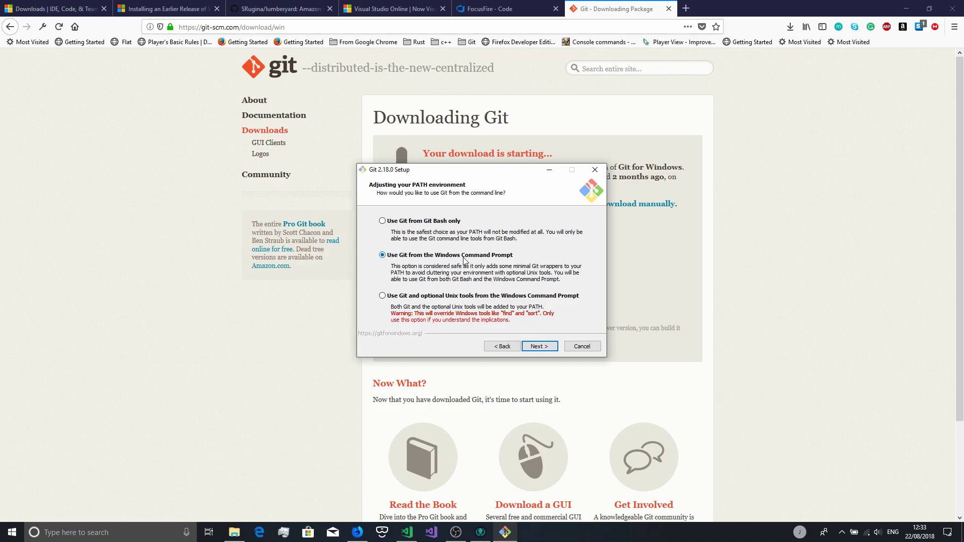
- Go through the Git setup options, keeping Windows Command Prompt, OpenSSH, OpenSSL and Windows-style checkout, and cancel the installation
click(541, 346)
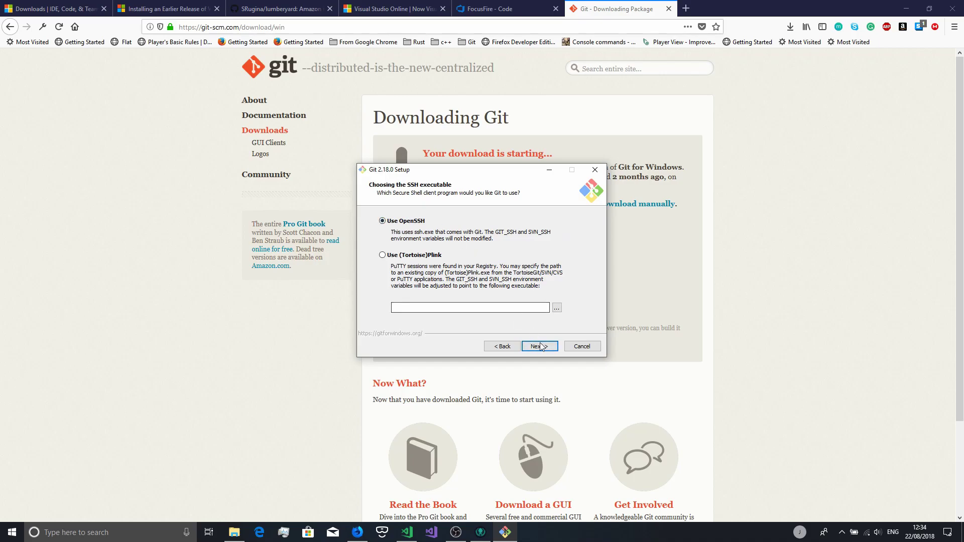
click(541, 347)
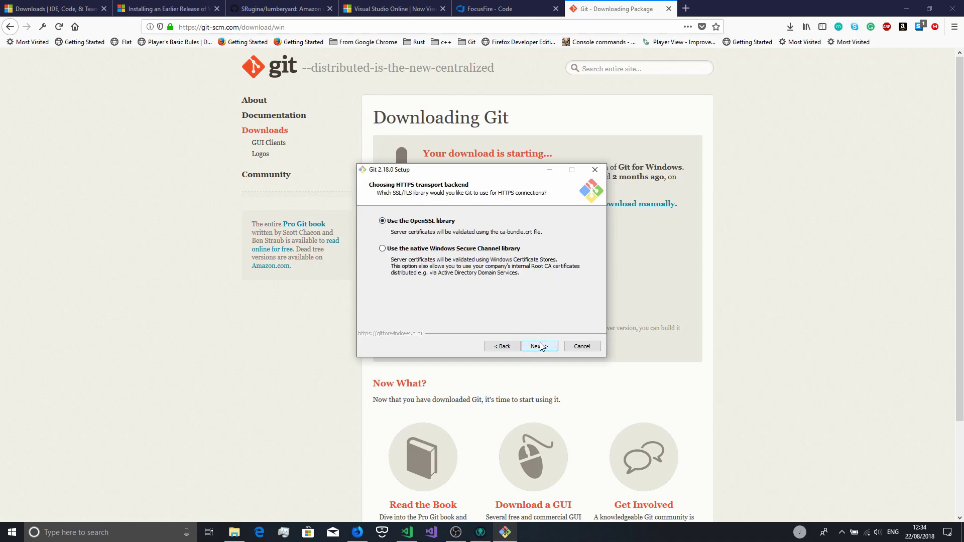
click(542, 346)
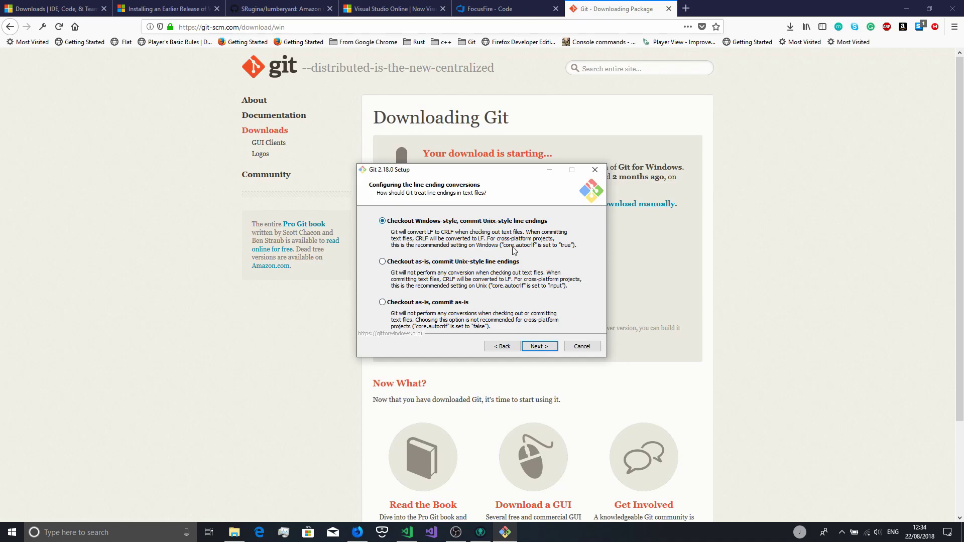
click(544, 347)
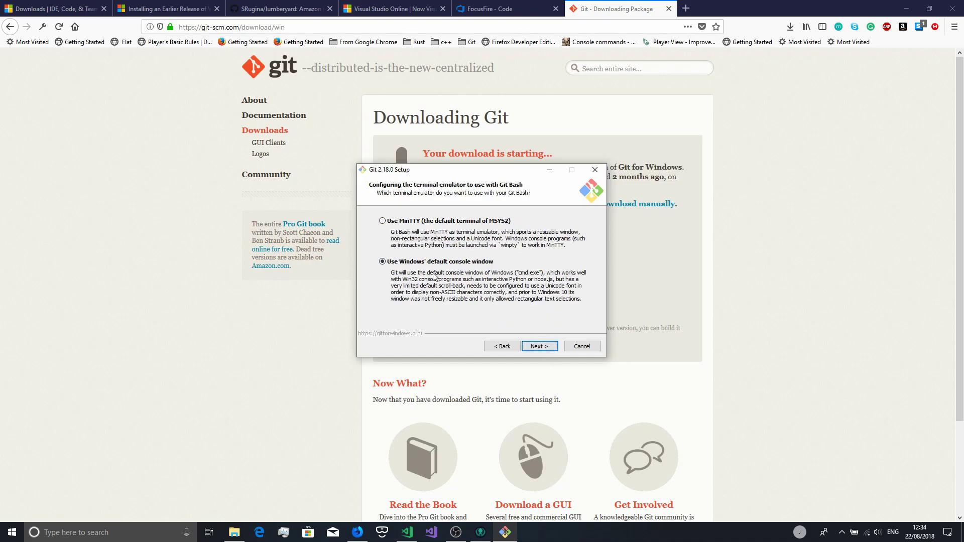
click(542, 347)
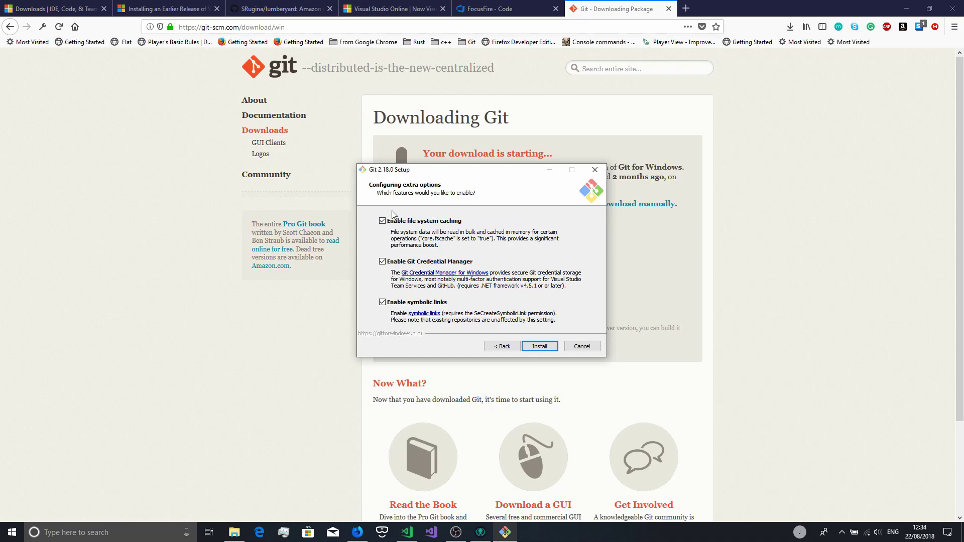
click(582, 346)
click(515, 314)
click(481, 533)
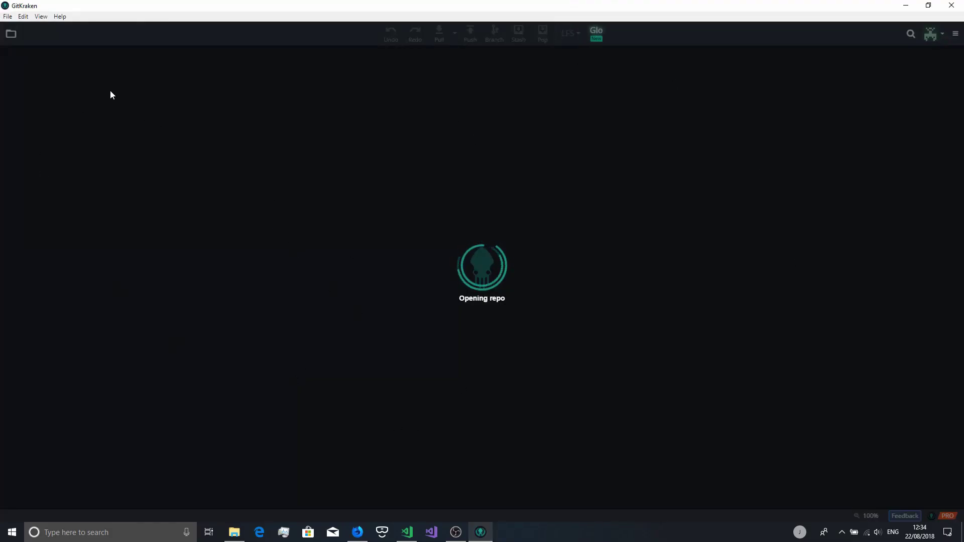
click(8, 16)
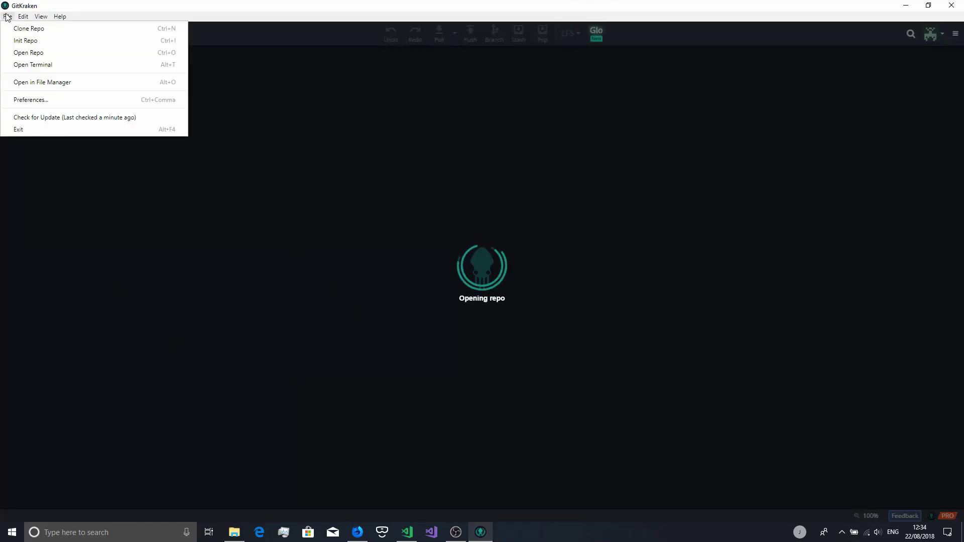
click(16, 29)
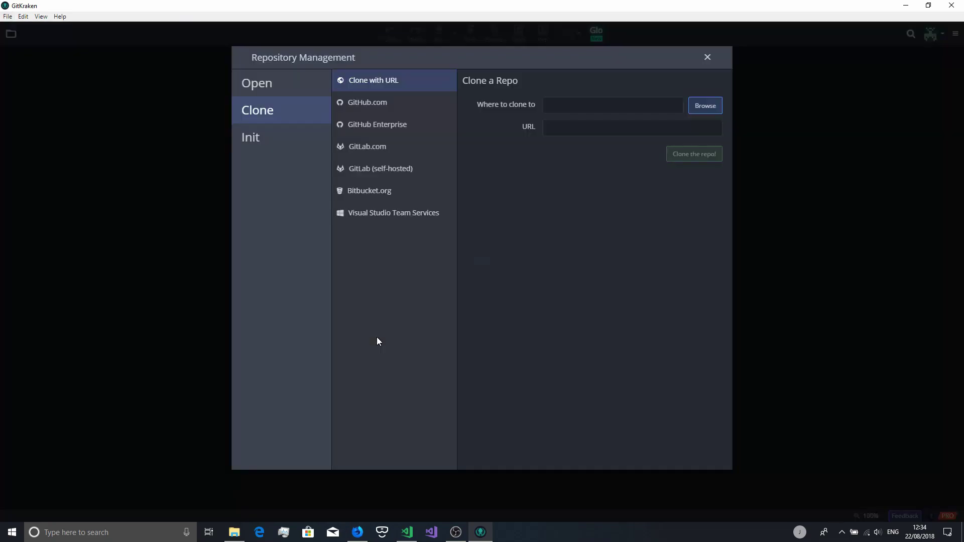
click(561, 126)
text(https://uwine.visualstudio.com/FocusFire/_git/FocusFire)
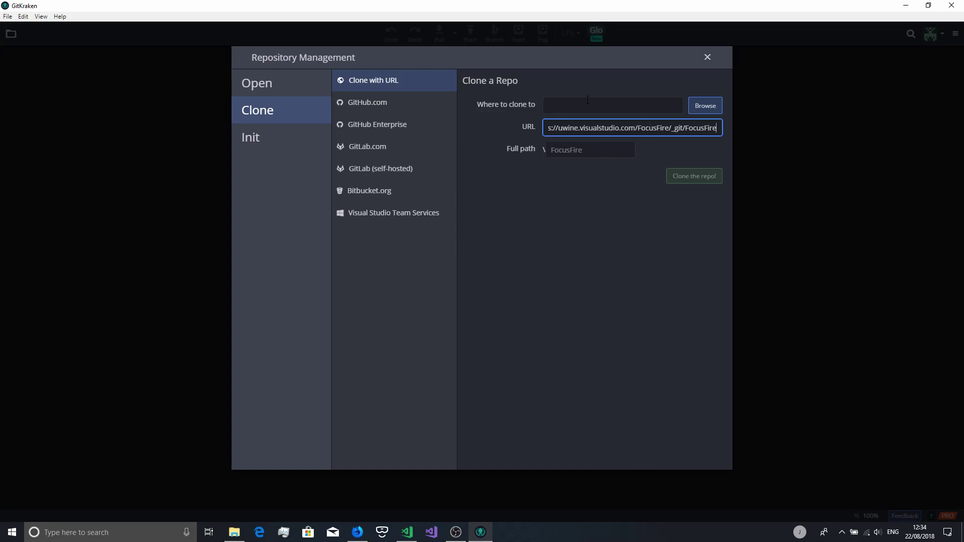
- Browse to the lumberyard folder as a clone destination without selecting it, and view the Visual Studio Team Services clone source before closing repository management
click(699, 107)
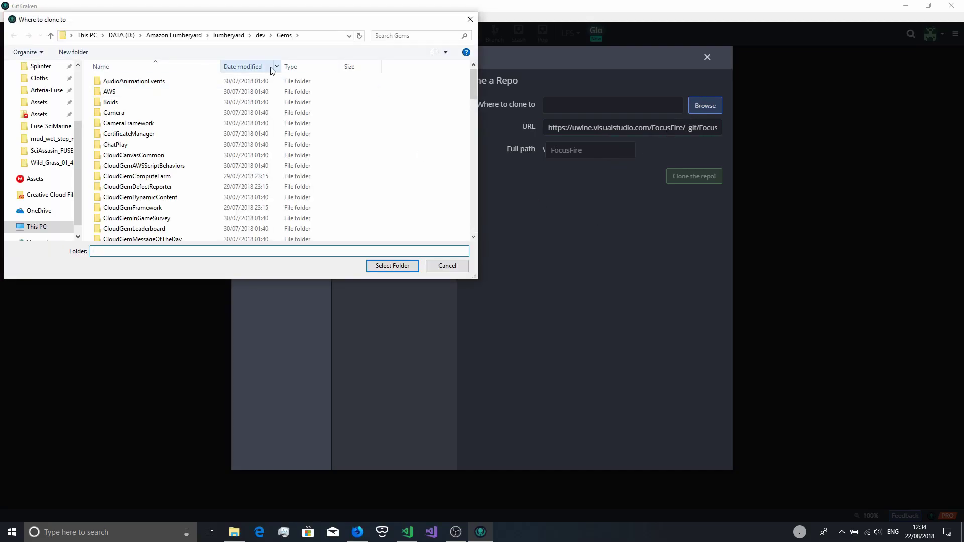
click(230, 35)
click(455, 270)
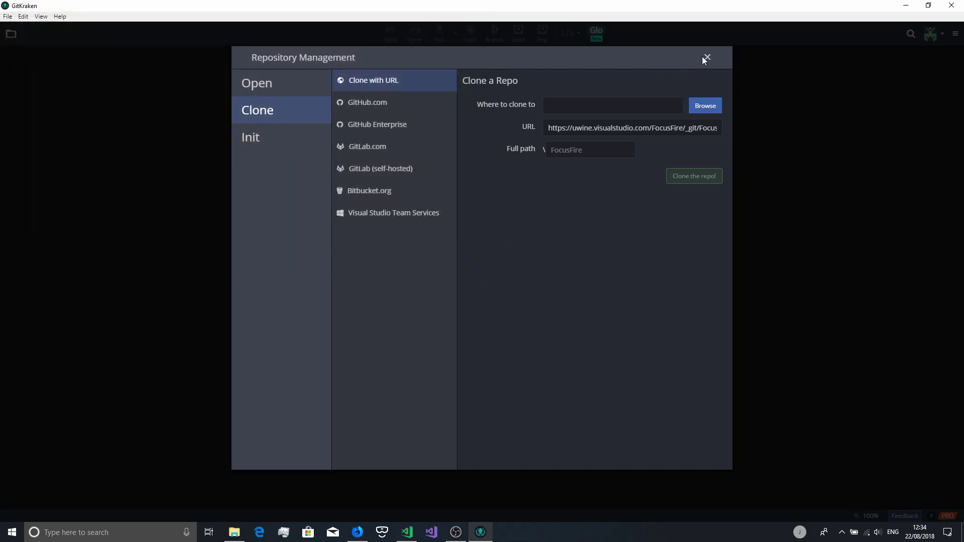
click(419, 221)
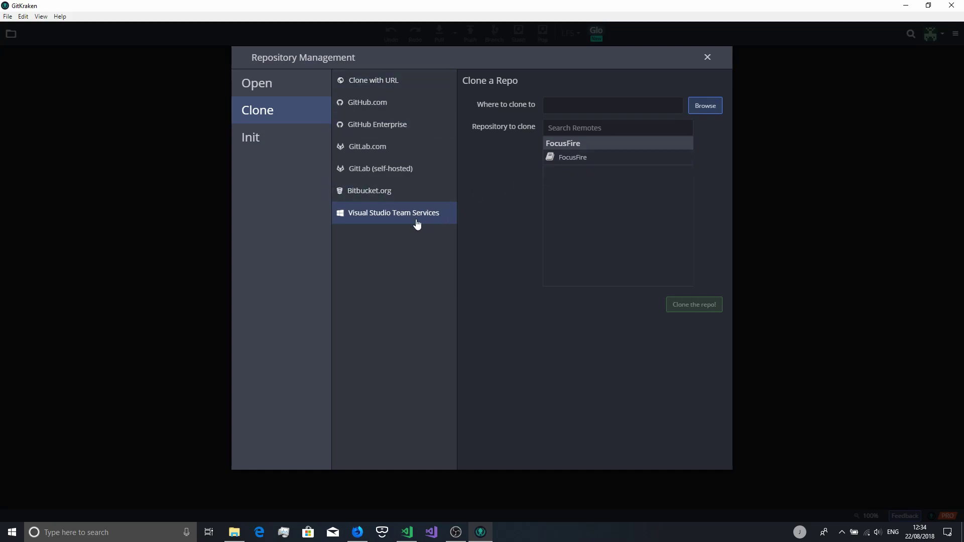
click(708, 58)
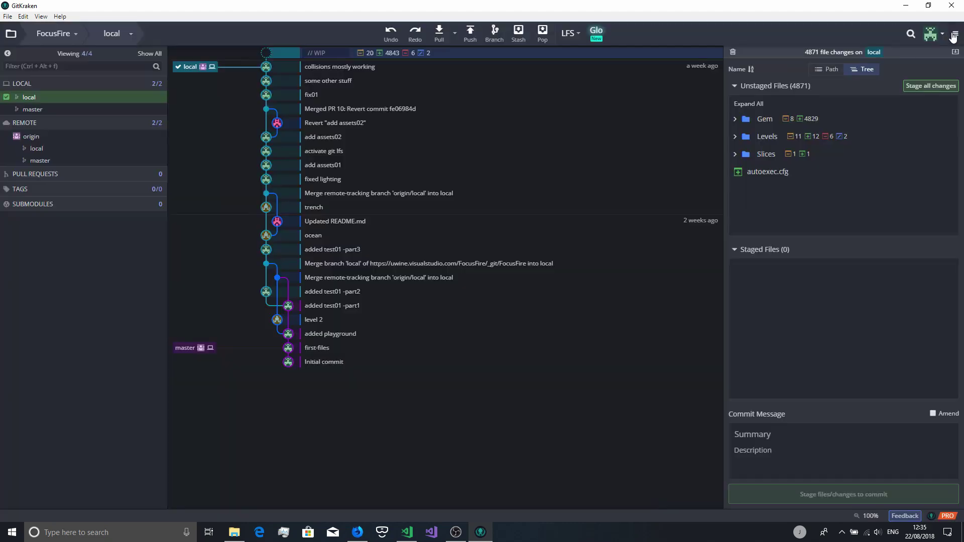
- Review the general, profile and authentication preferences, including the VSTS connection and its SSH public key option
click(946, 33)
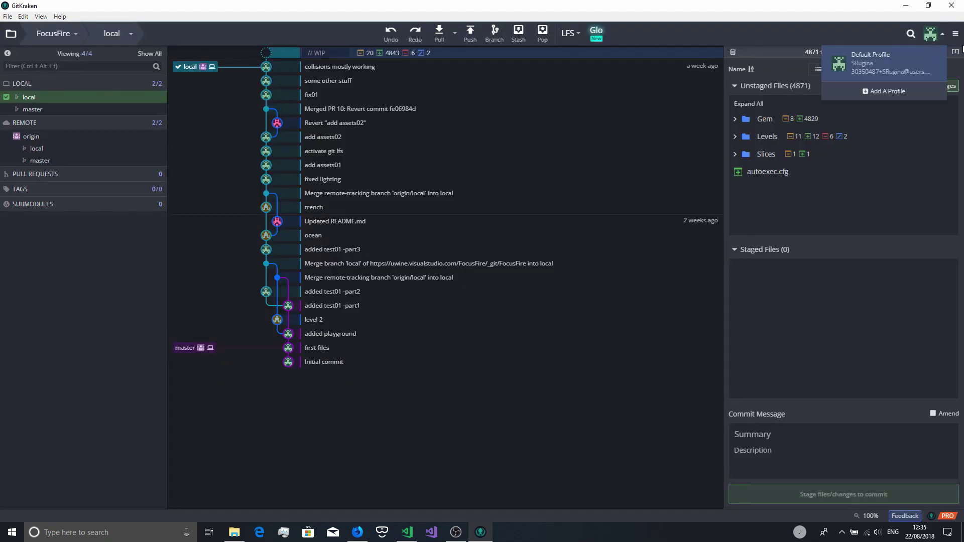
click(955, 34)
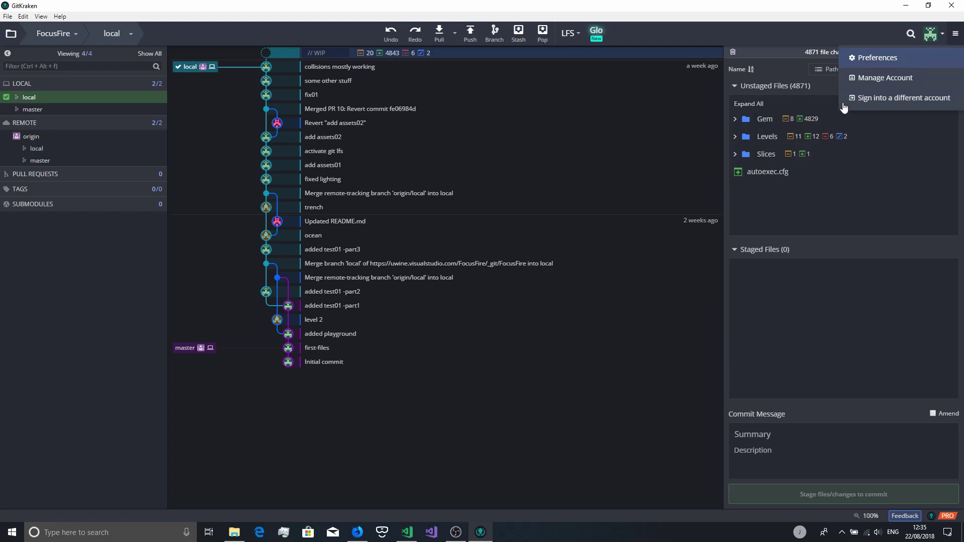
click(874, 60)
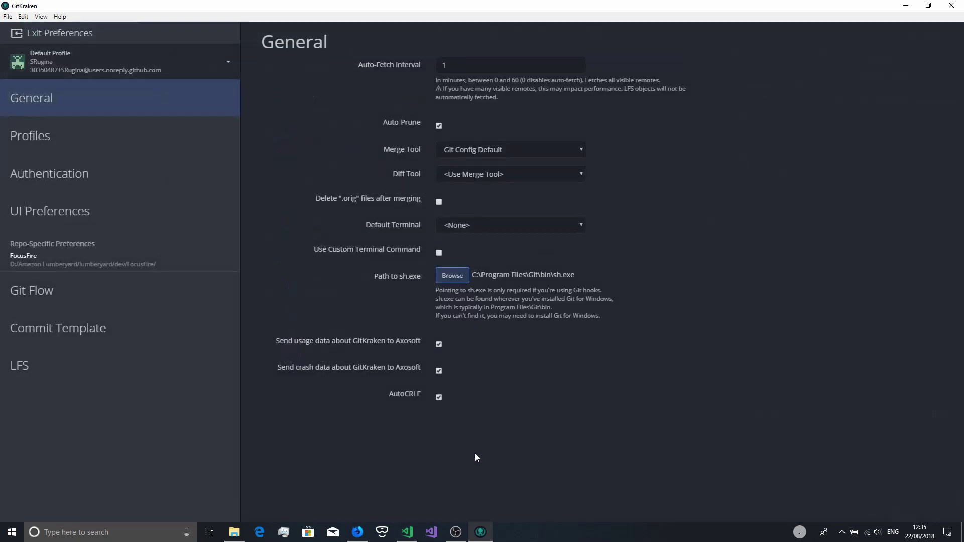
click(68, 137)
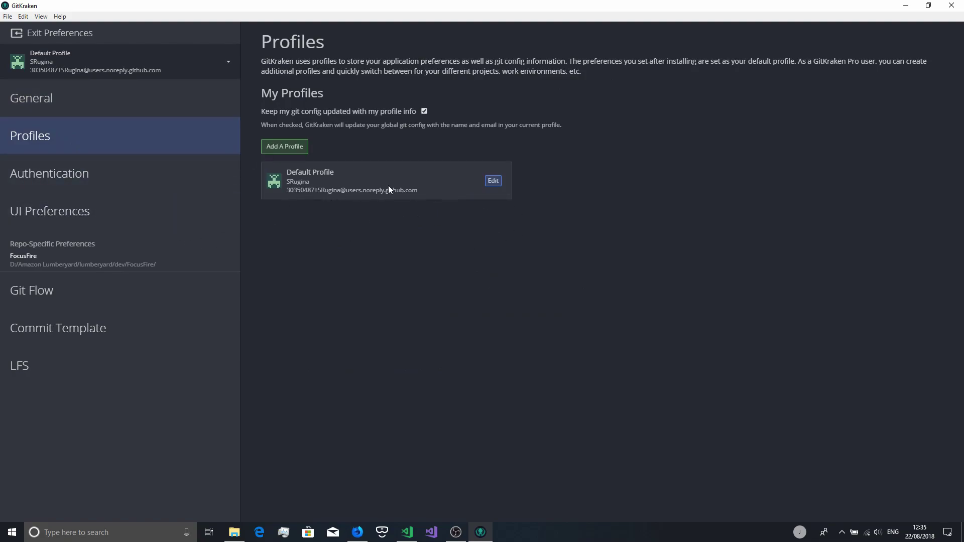
click(129, 170)
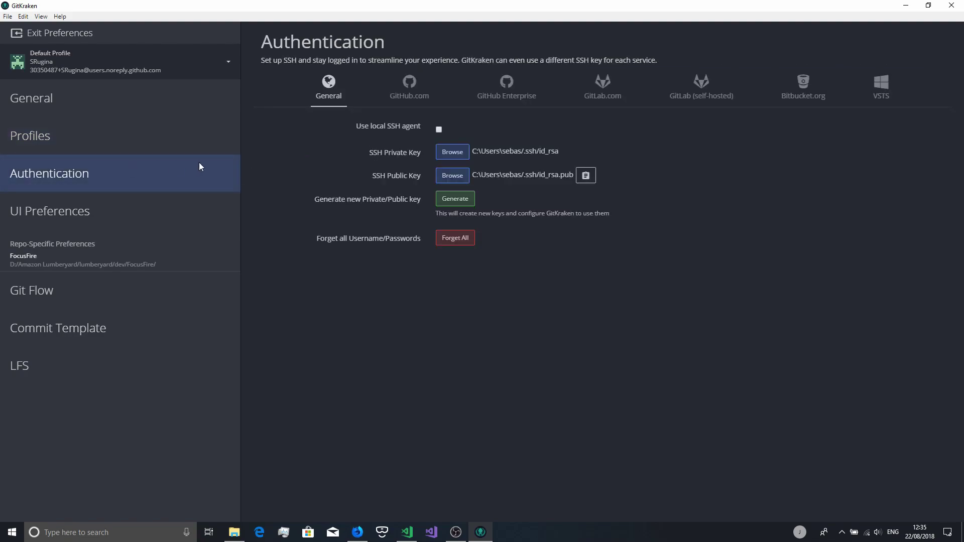
click(882, 88)
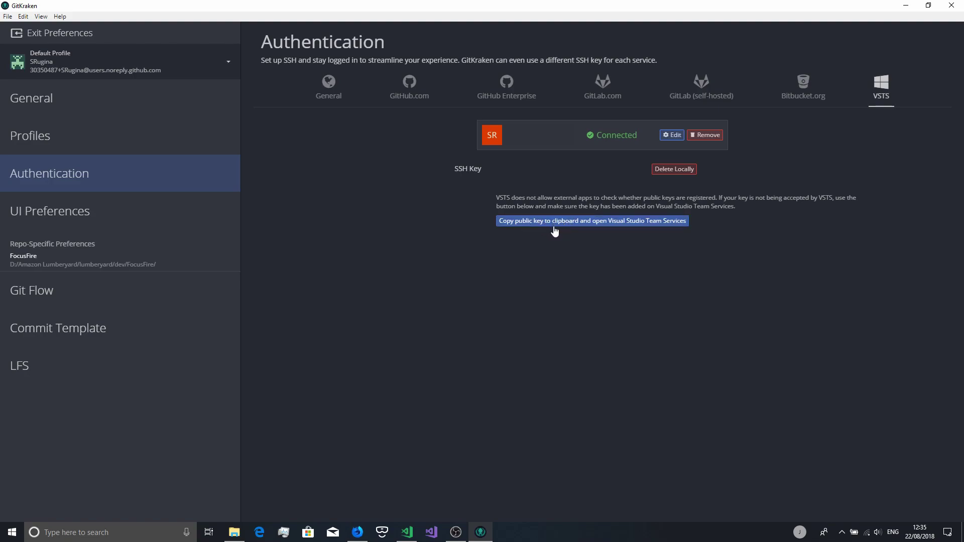
click(635, 223)
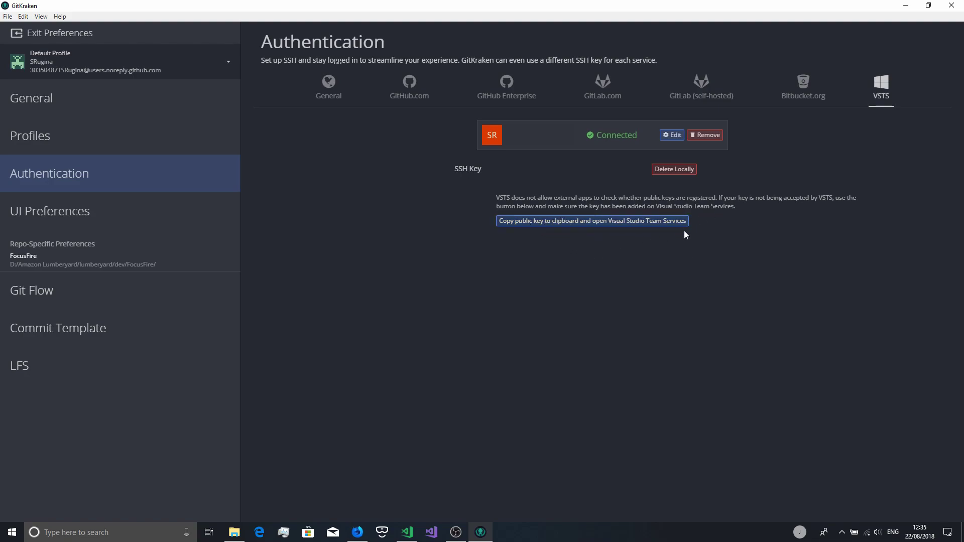
- Open the recently used lumberyard repository and look over its commit history
click(7, 16)
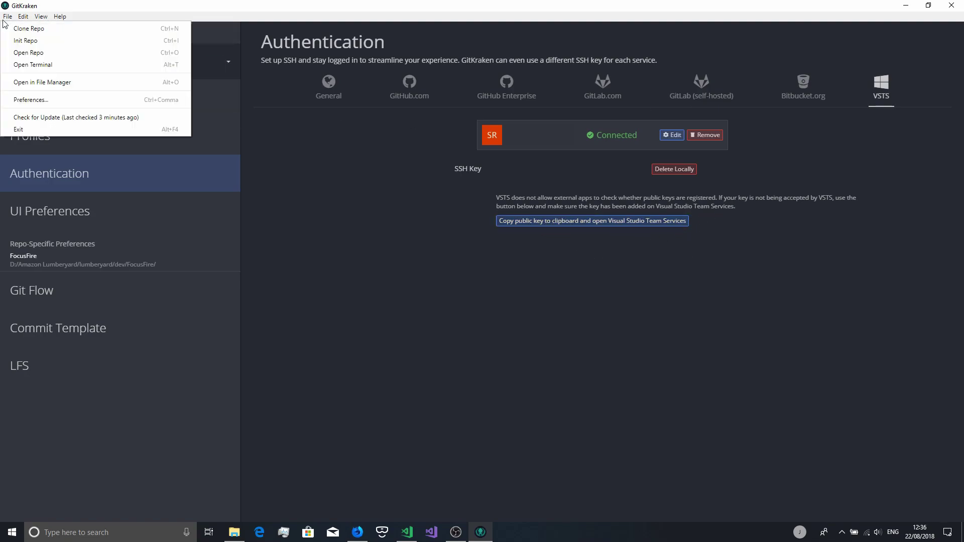
click(27, 52)
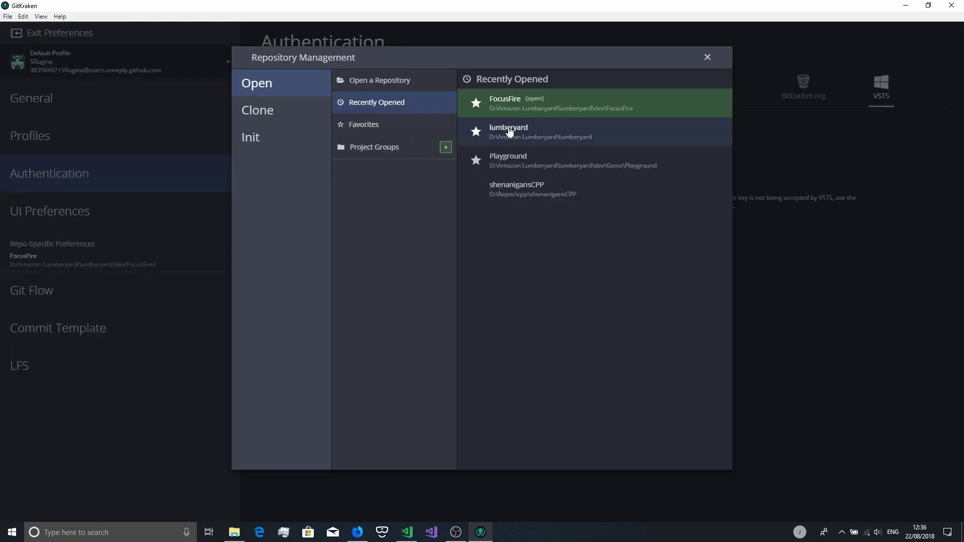
click(508, 130)
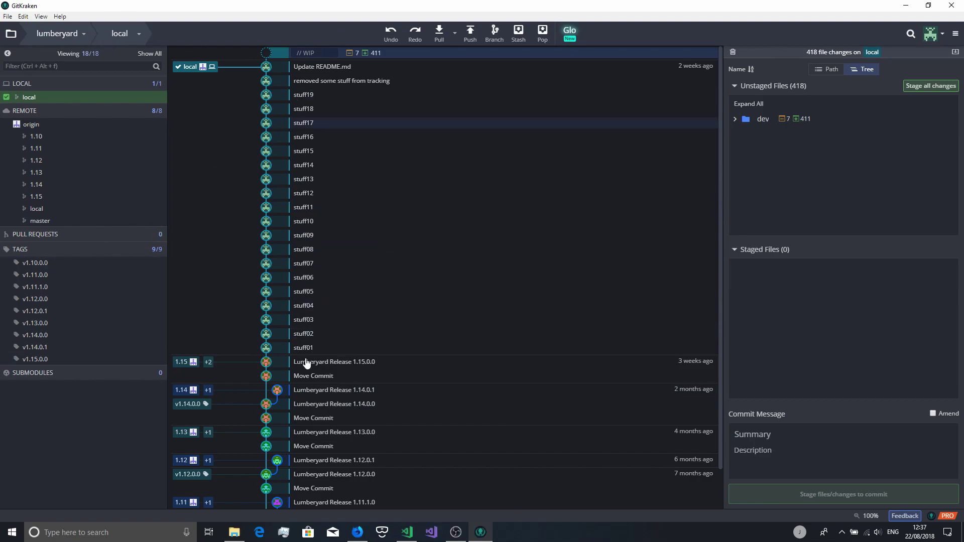
scroll(276, 294, down, 1)
scroll(269, 266, up, 1)
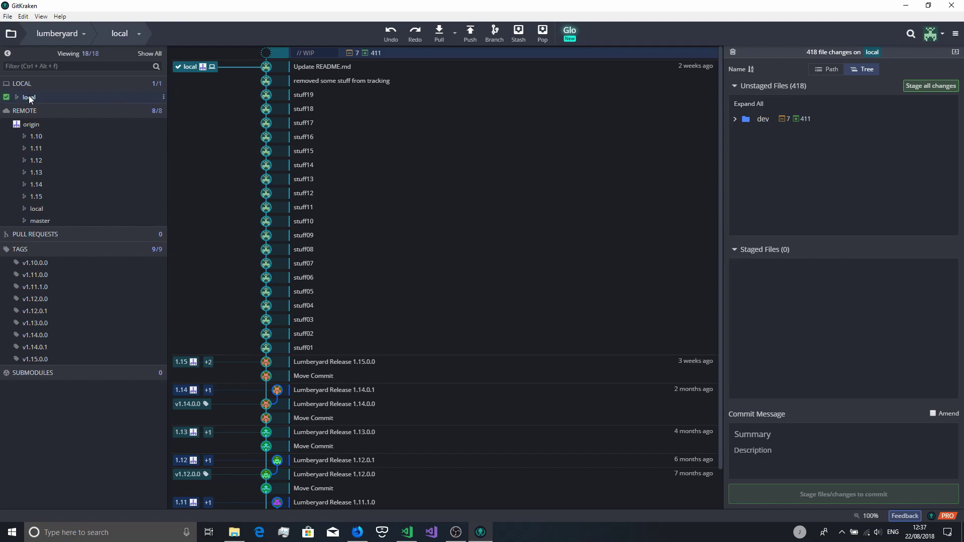
- Start creating a branch at the tip of the local branch and abandon it without entering a name
click(164, 99)
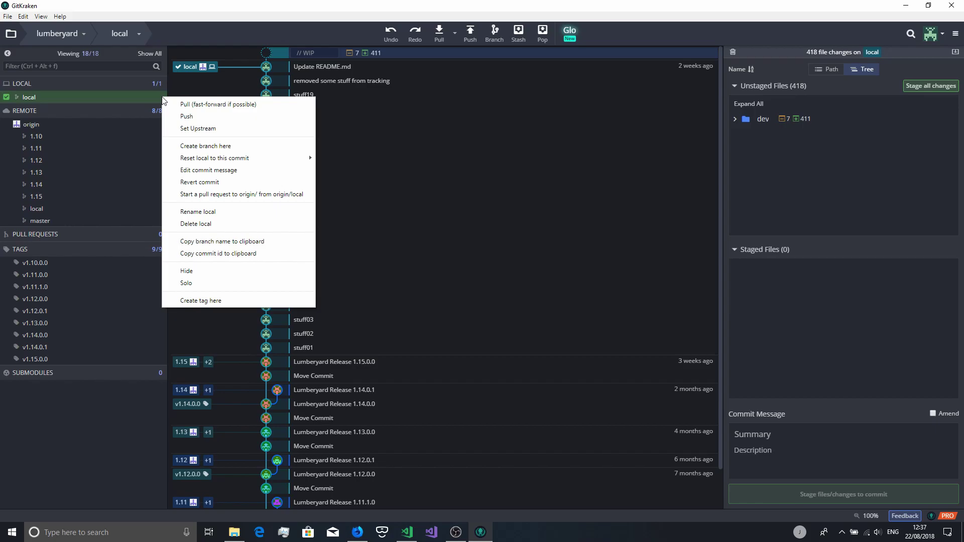
click(272, 149)
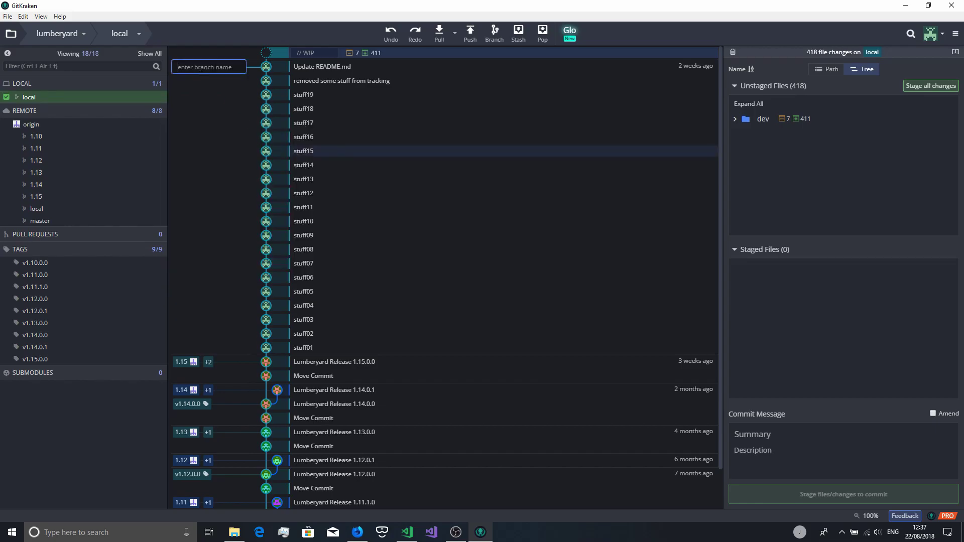
click(209, 194)
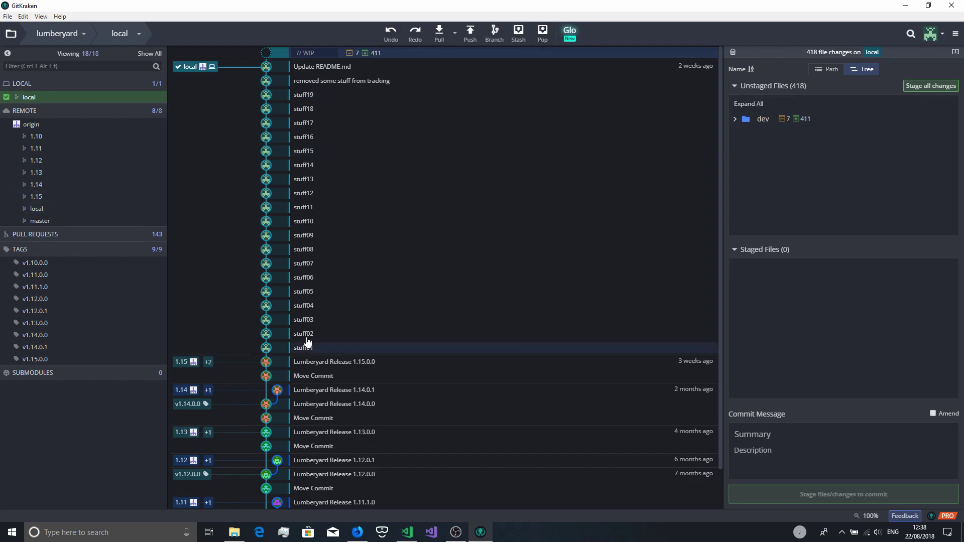
- Inspect the stuff01 commit and examine the ignore entries in the lumberyard folder's .gitignore file in Visual Studio Code Insiders
click(270, 353)
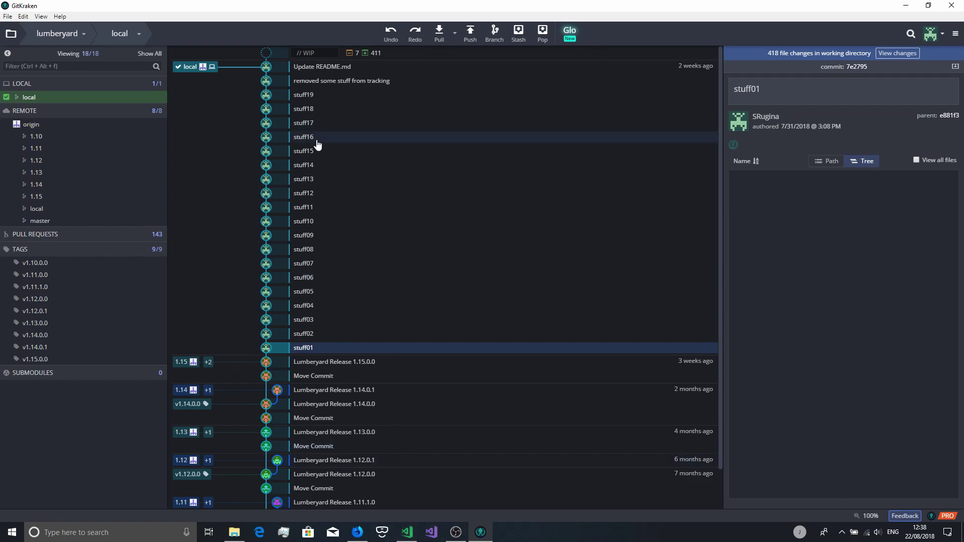
click(237, 535)
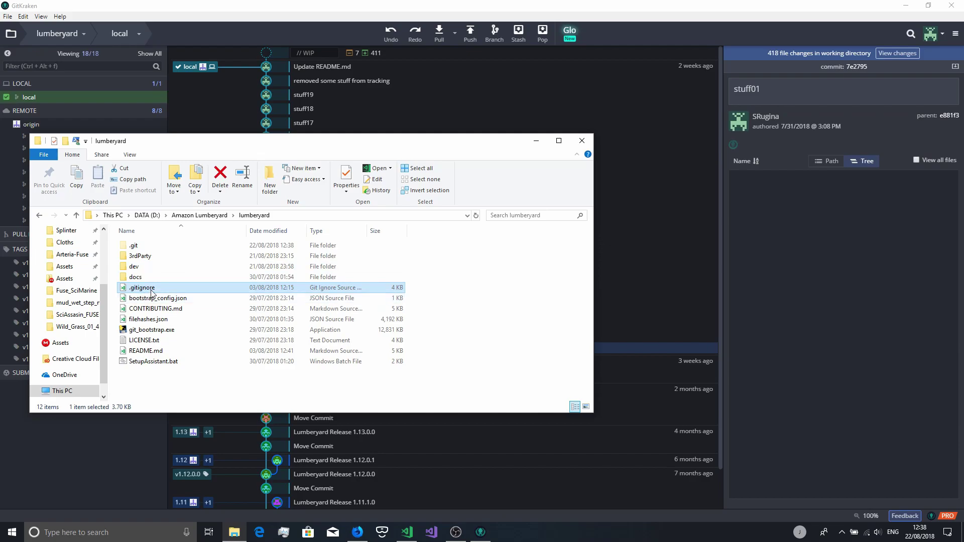
click(414, 537)
drag(368, 382, 216, 139)
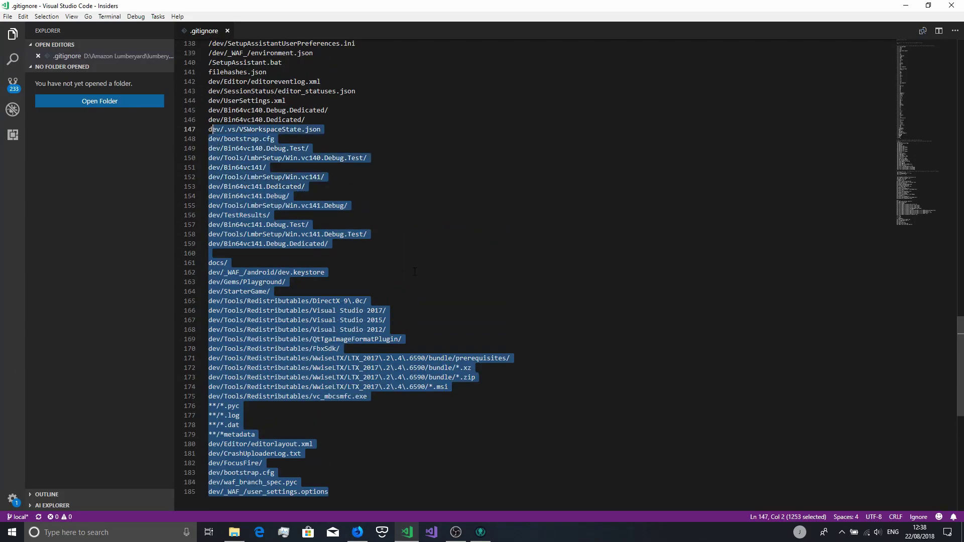
click(432, 254)
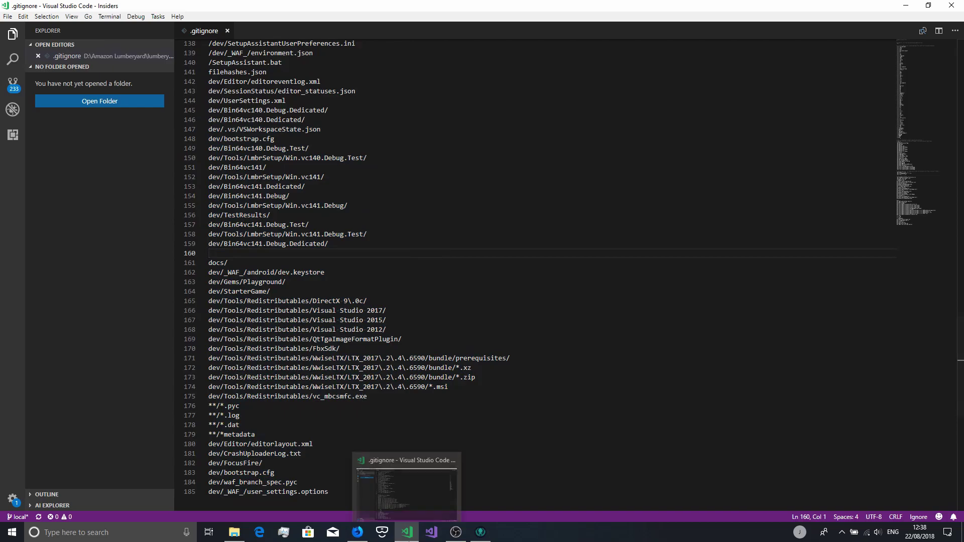
- Run git_bootstrap.exe from the lumberyard folder and close its console without starting the content download
click(407, 532)
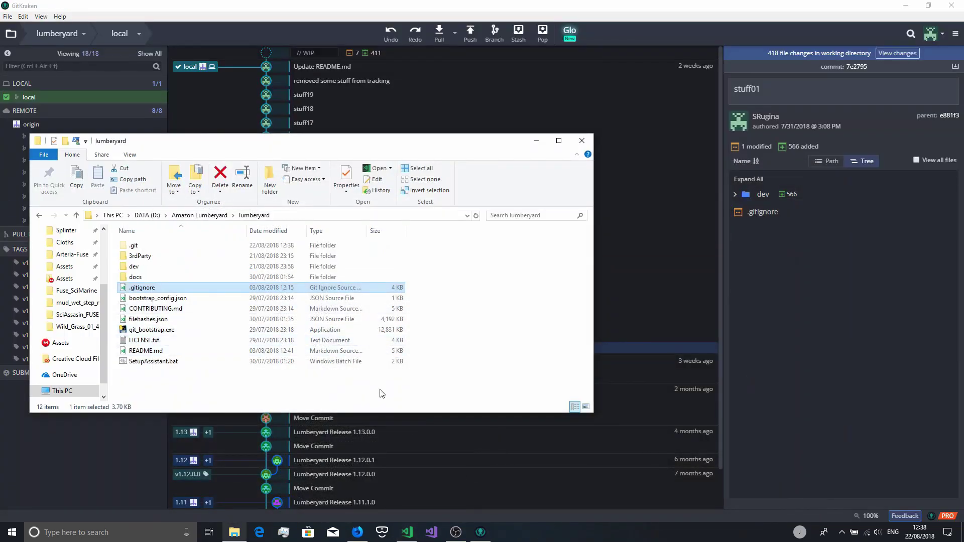
click(537, 142)
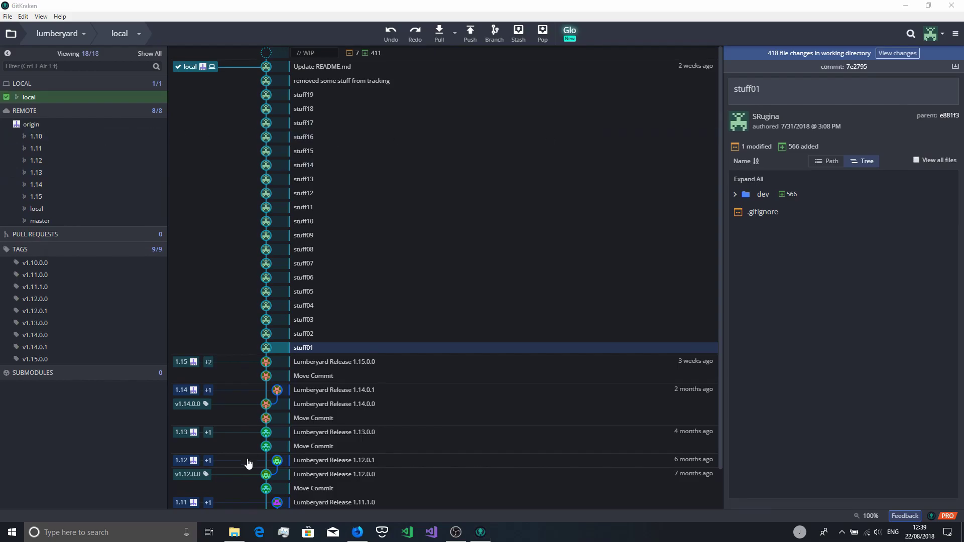
click(234, 532)
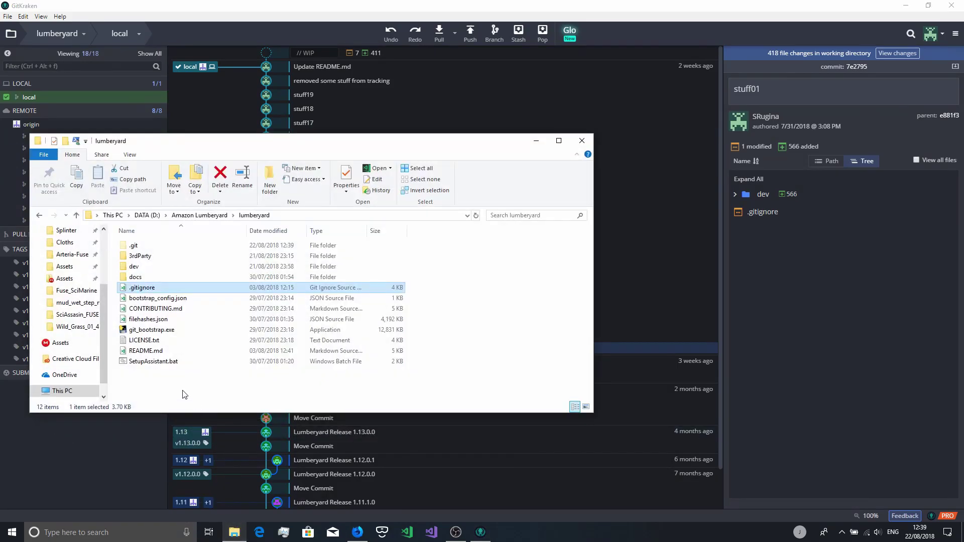
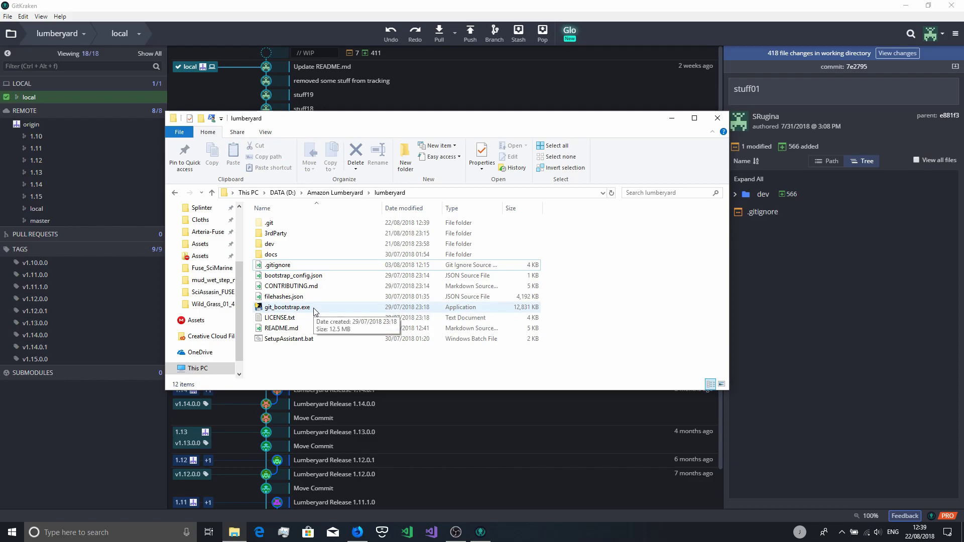
double_click(314, 308)
right_click(313, 307)
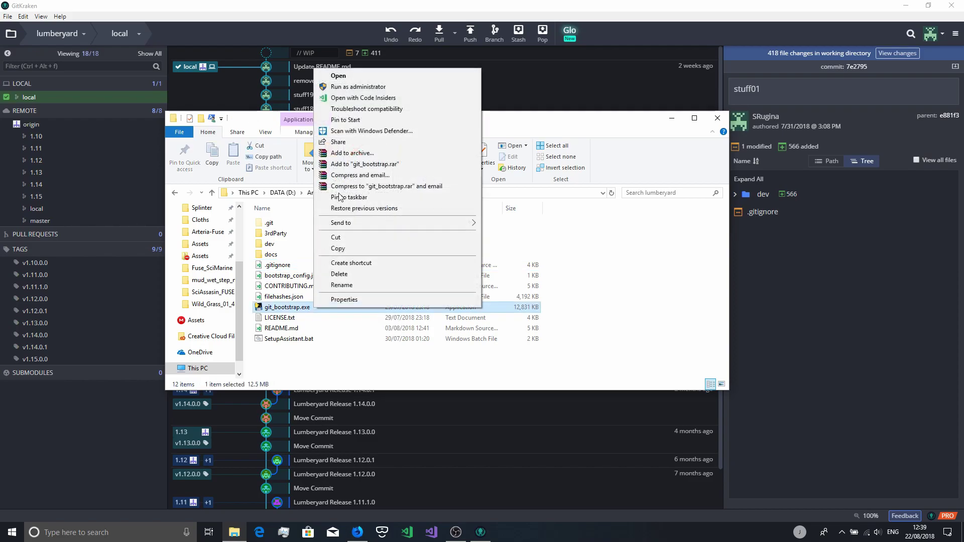
click(354, 94)
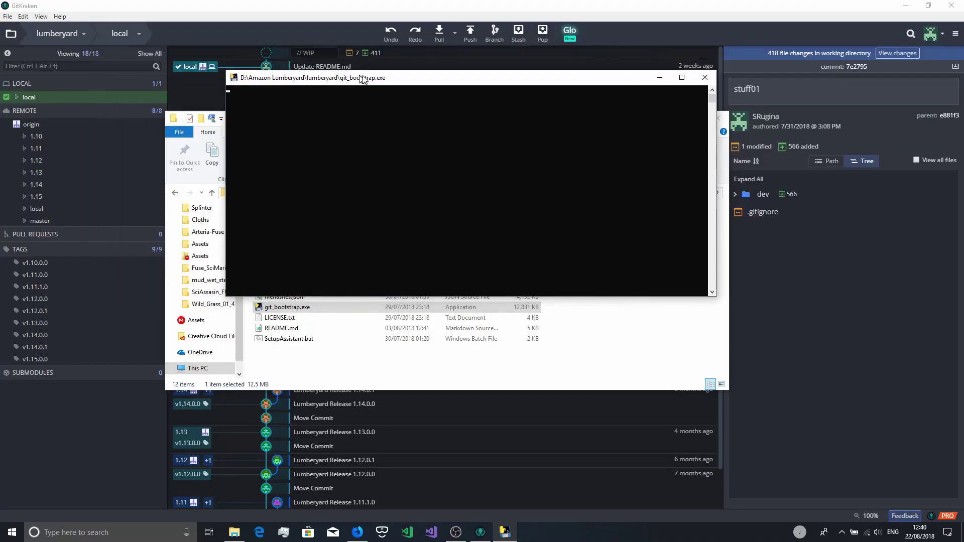
drag(363, 79, 456, 52)
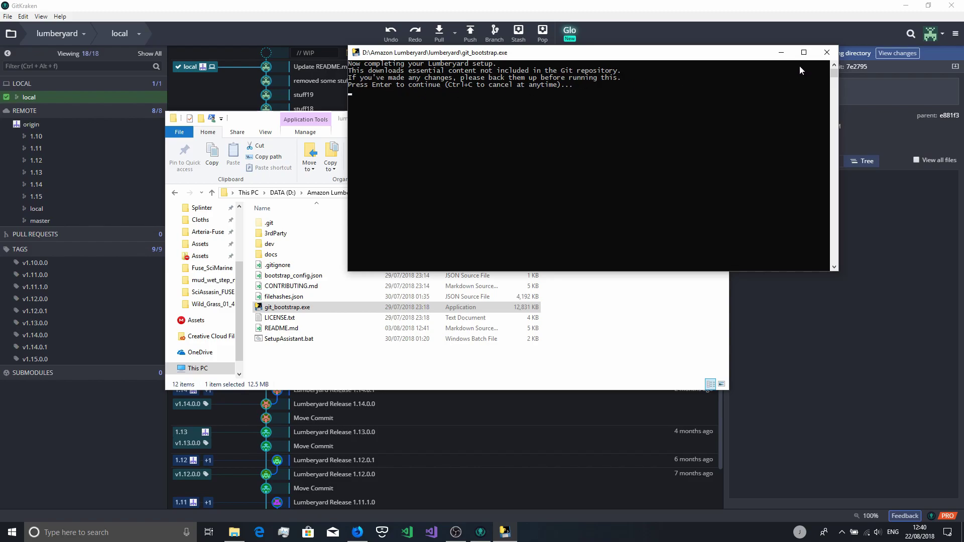
click(833, 53)
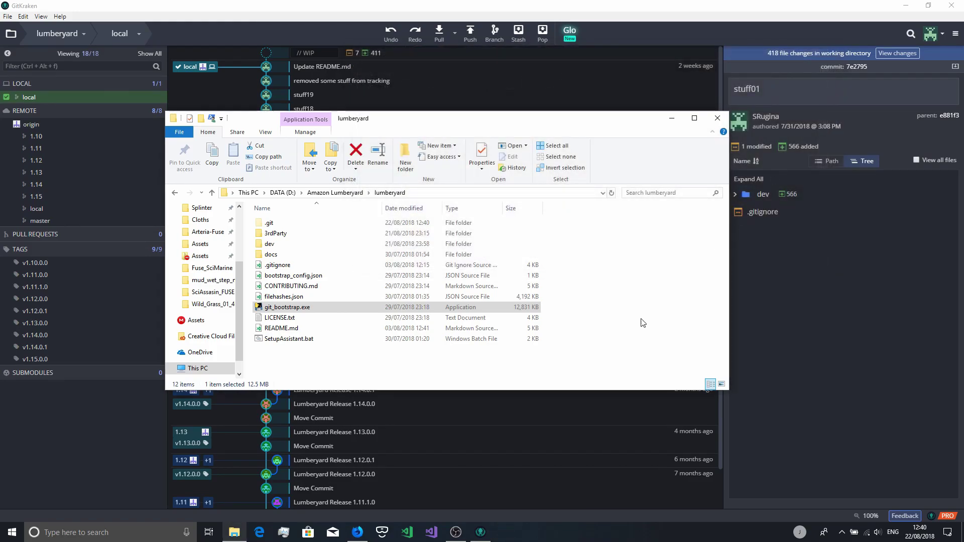
click(634, 336)
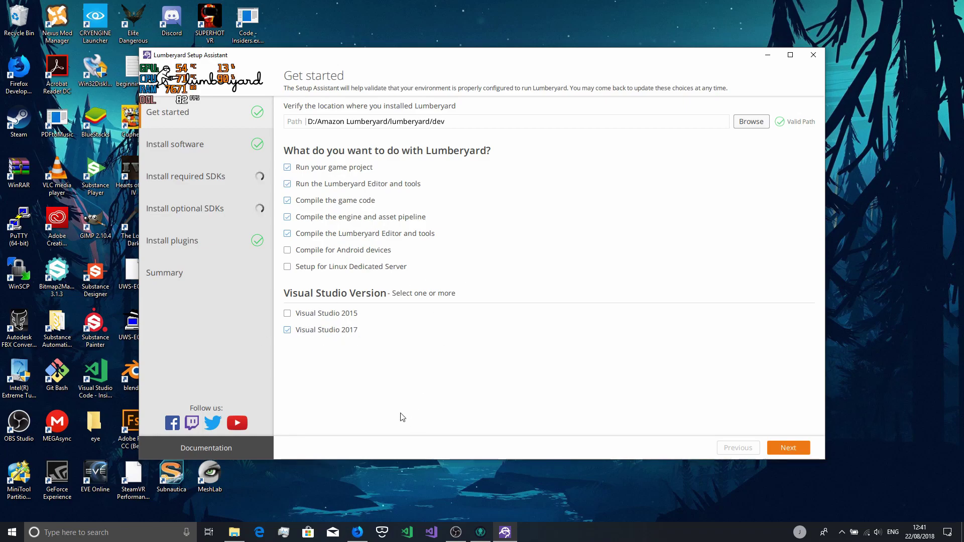
- Review the required and optional software in the Lumberyard Setup Assistant and launch the Audiokinetic Wwise LTX installer
click(225, 144)
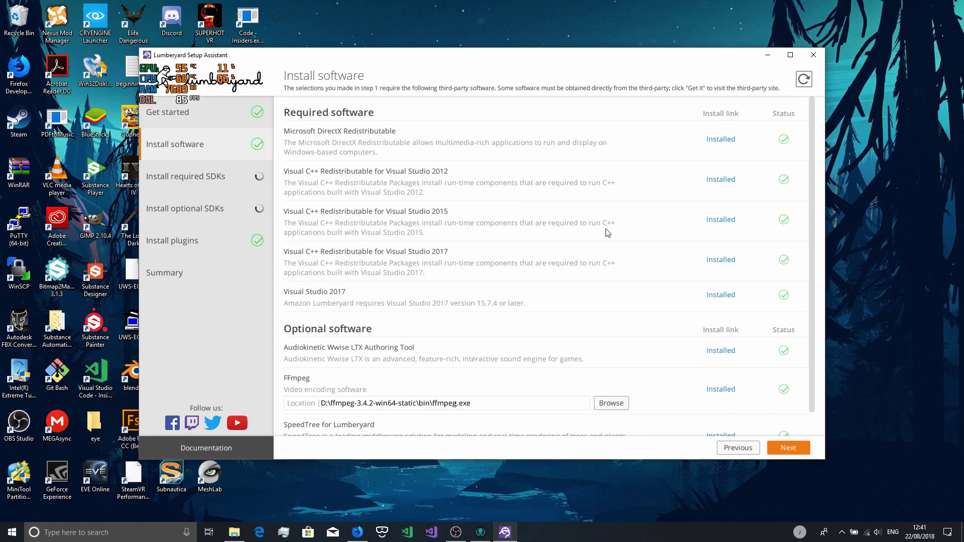
scroll(607, 233, down, 1)
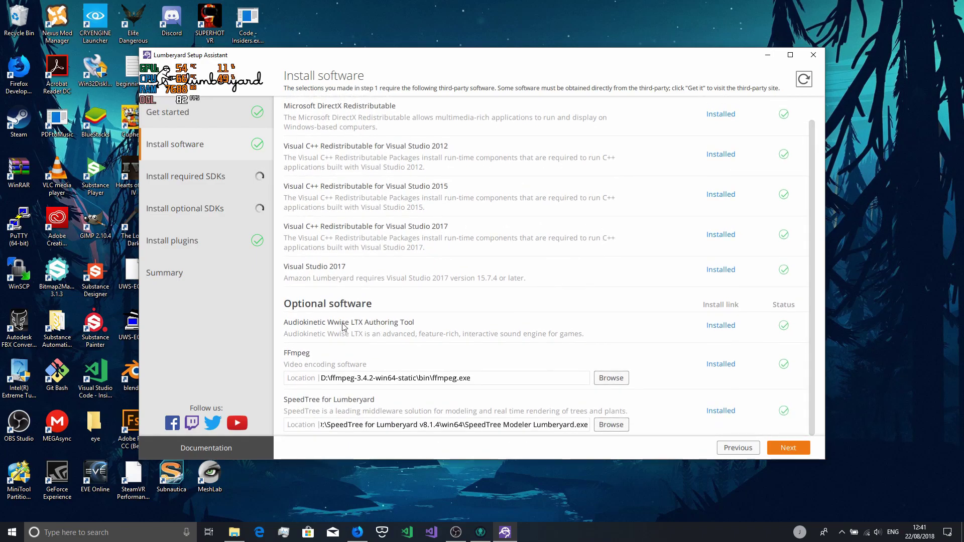
click(721, 326)
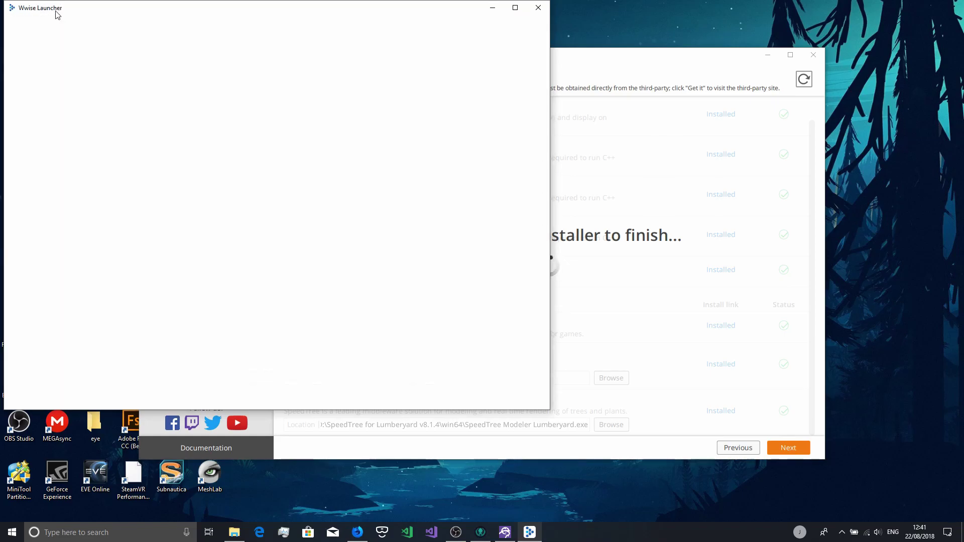
drag(57, 14, 96, 52)
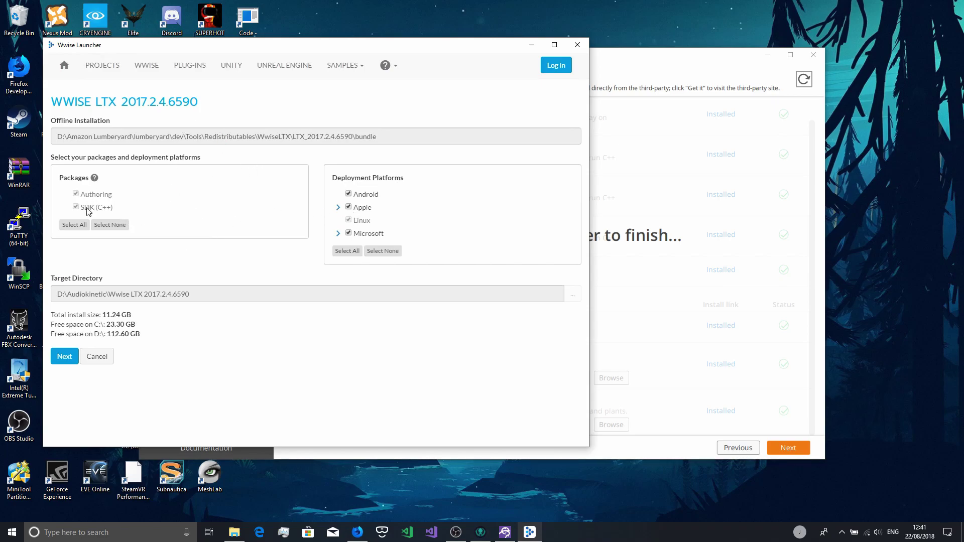
- Try deselecting Android, iOS, tvOS, macOS and Visual Studio 2013 among the Wwise LTX deployment platforms, leaving the installer without installing
click(338, 207)
click(368, 221)
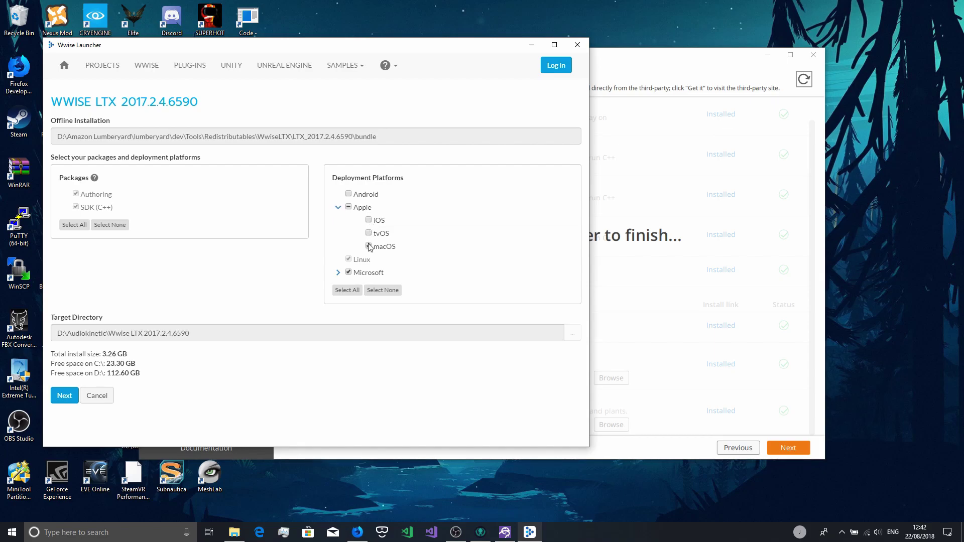
click(338, 272)
click(357, 285)
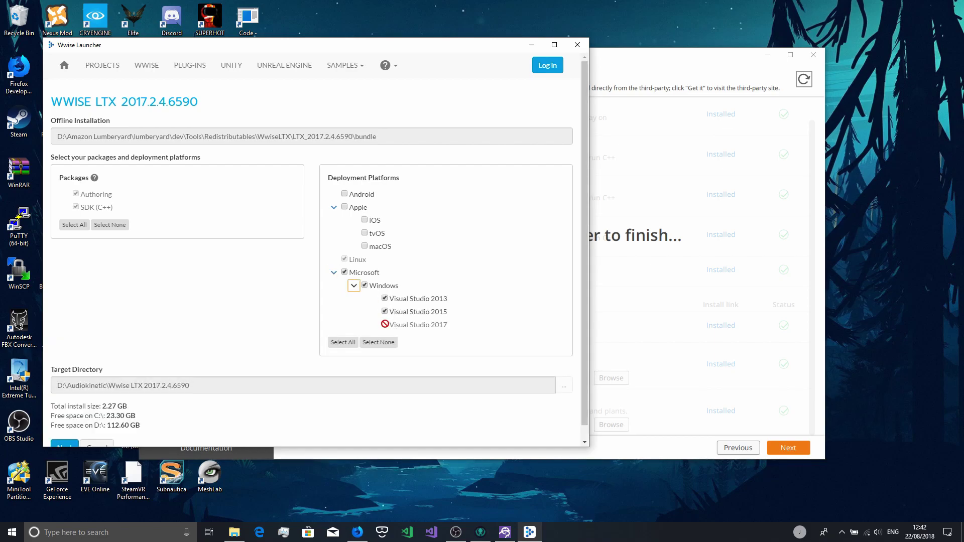
click(385, 300)
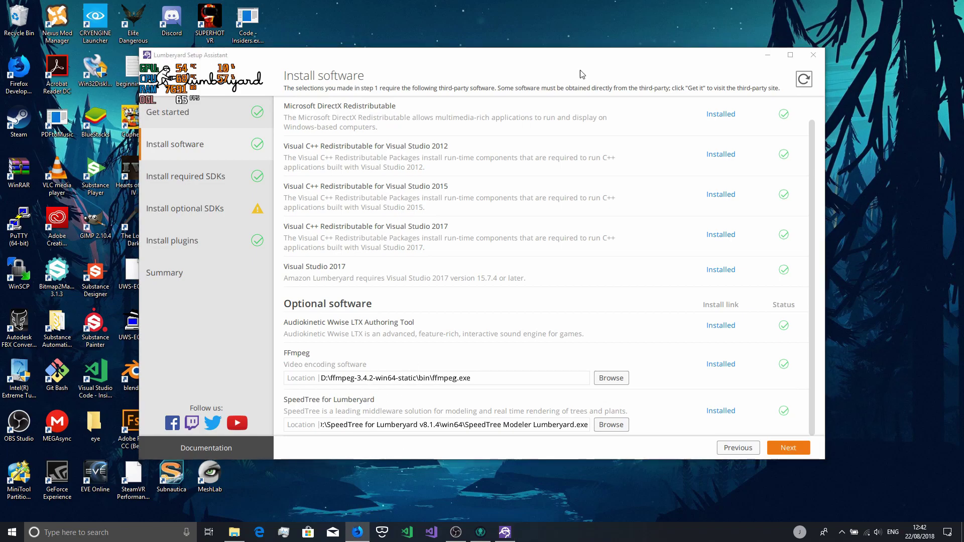
click(357, 532)
click(685, 8)
text(https://ffmpeg.zeranoe.com/builds/)
key(Return)
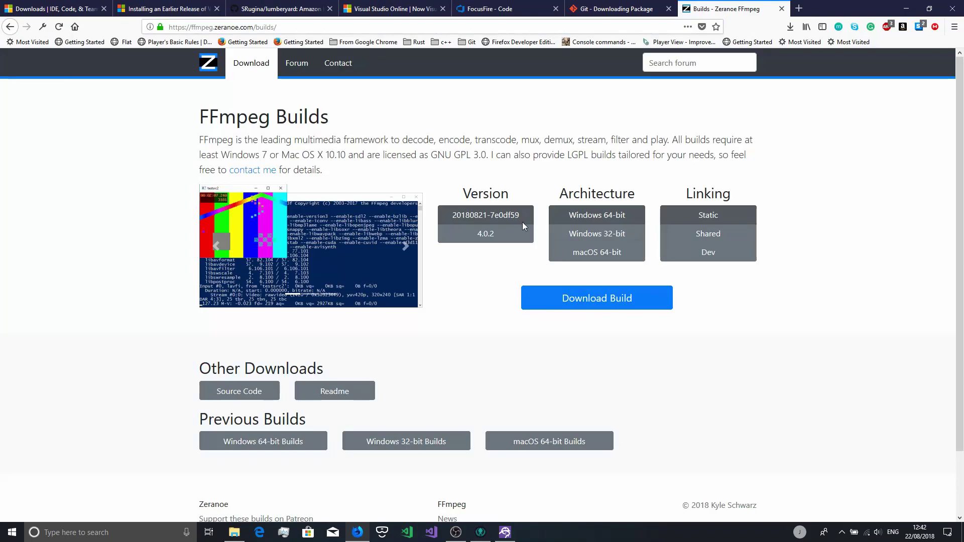
click(498, 236)
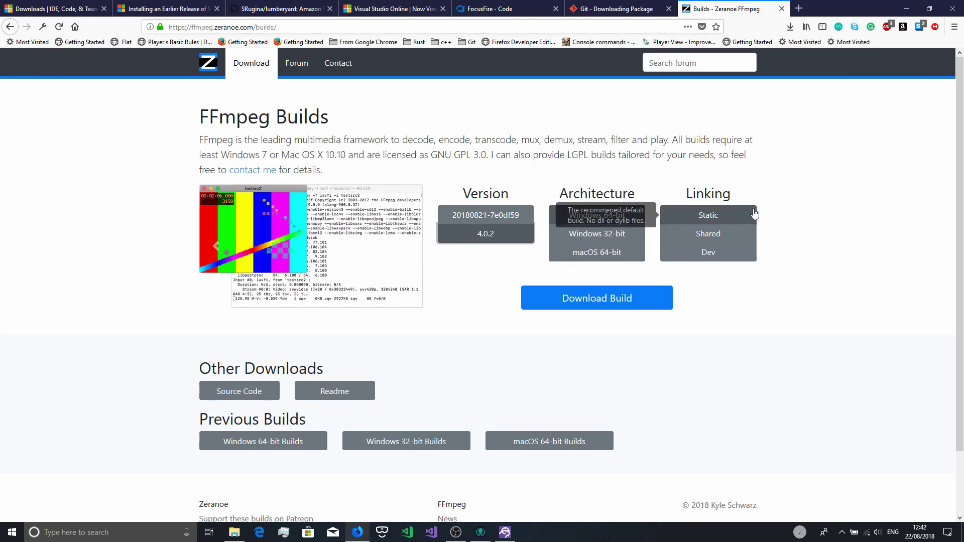
click(709, 234)
click(706, 221)
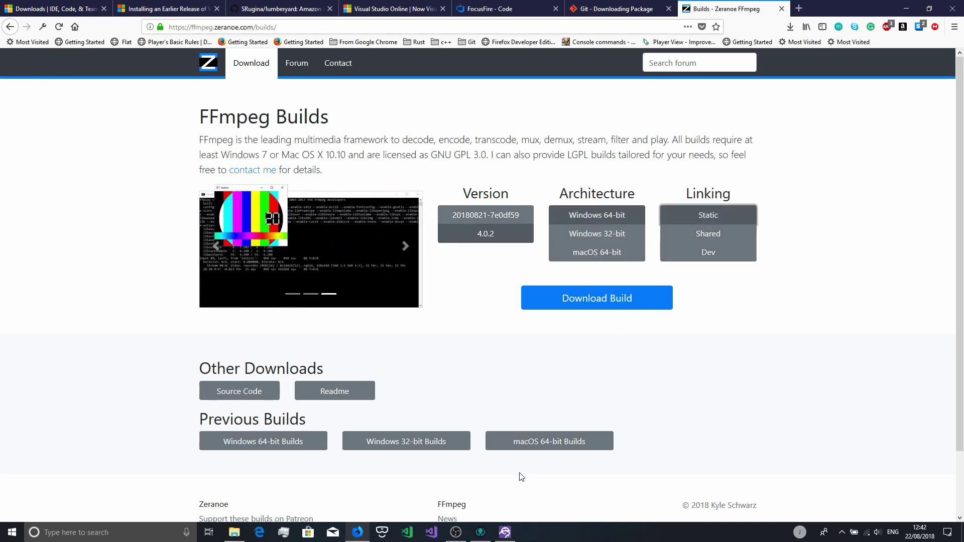
click(507, 534)
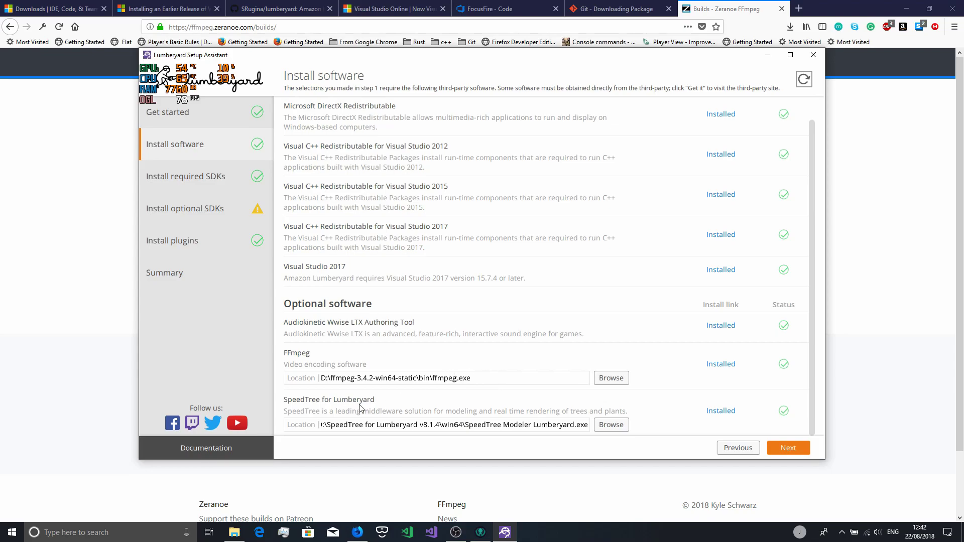
click(799, 8)
text(https://store.speedtree.com/store/speedtree-for-lumberyard/)
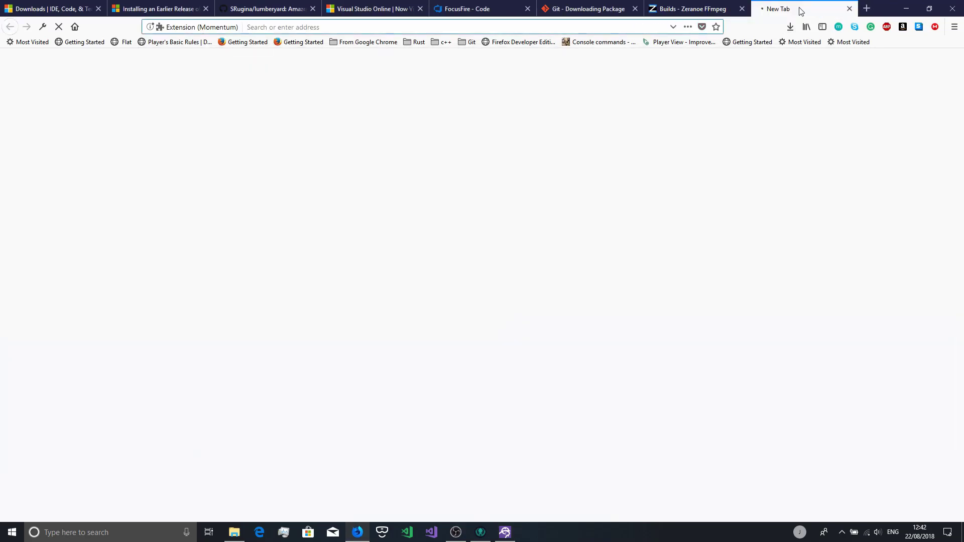
key(Return)
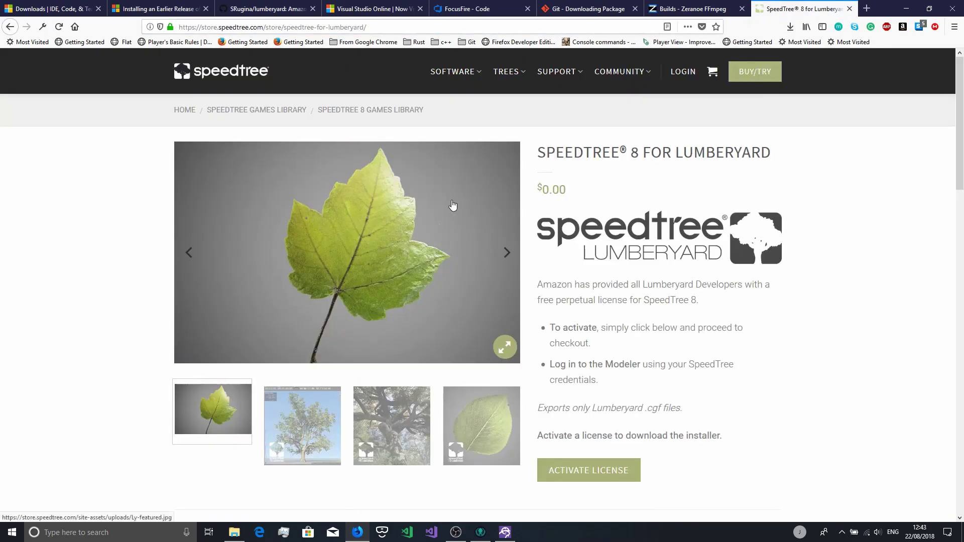
- Examine the descriptions of the Clang and Adobe Photoshop SDKs among the optional SDKs in the Setup Assistant
click(500, 529)
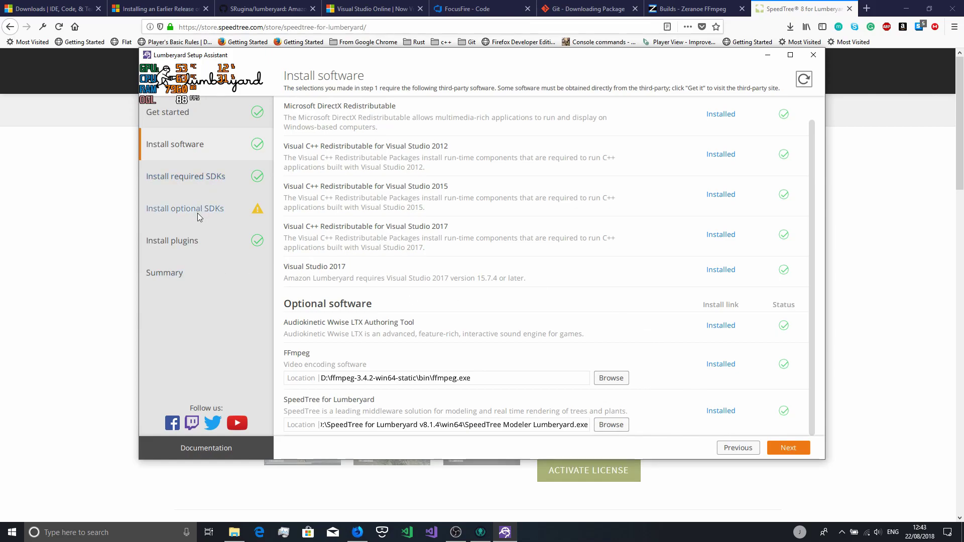
click(169, 209)
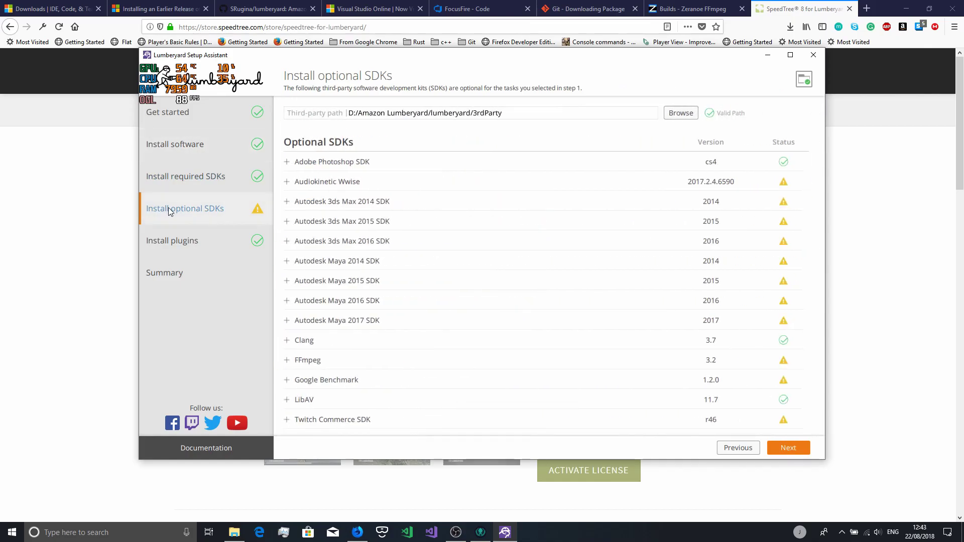
click(288, 340)
scroll(578, 300, down, 1)
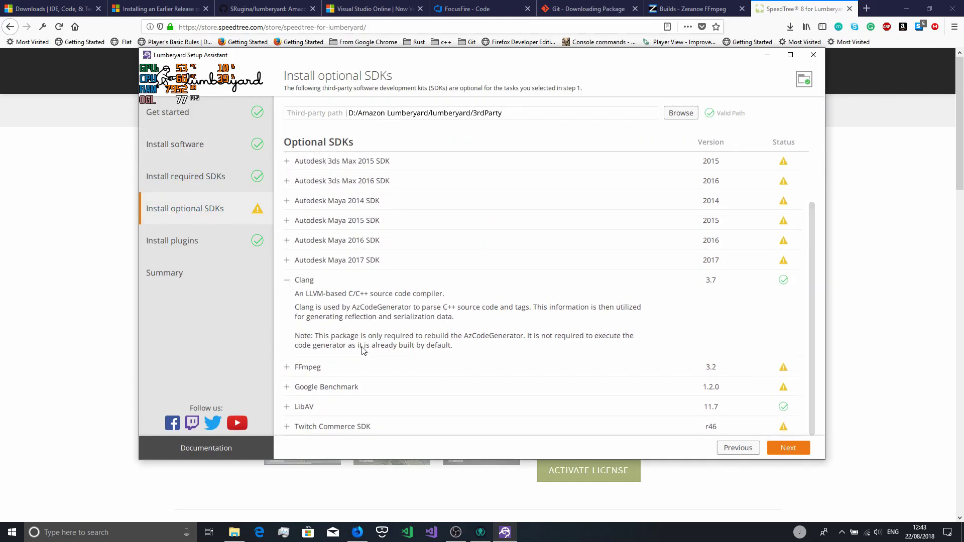
click(287, 282)
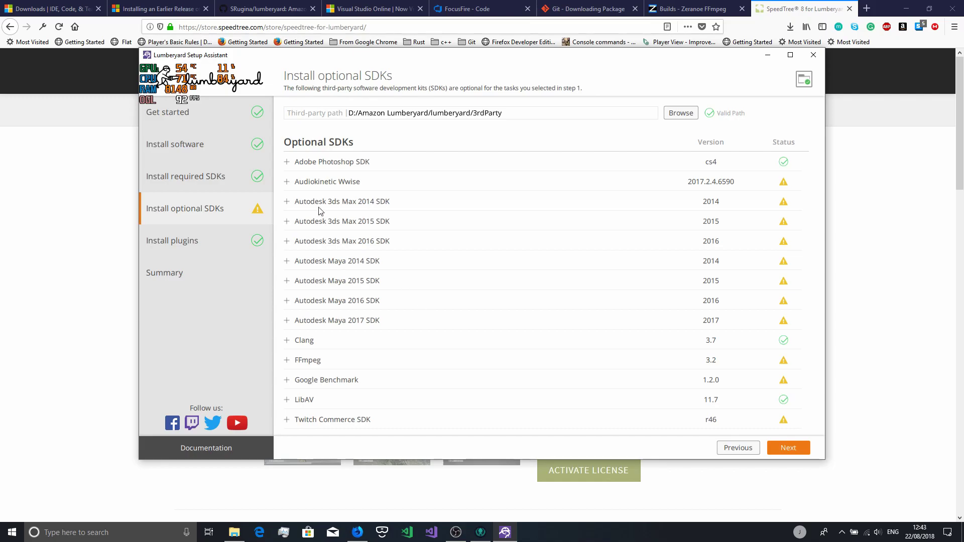
click(287, 163)
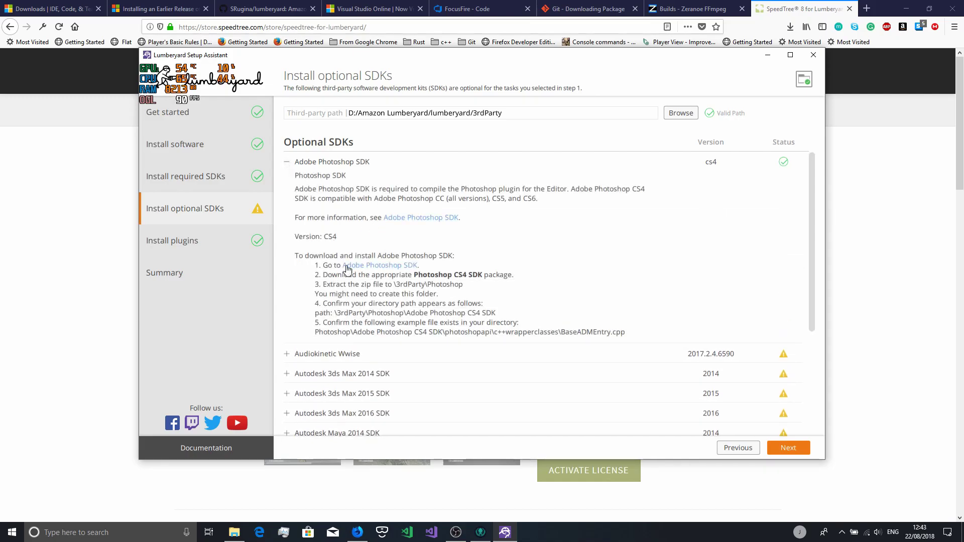
click(288, 163)
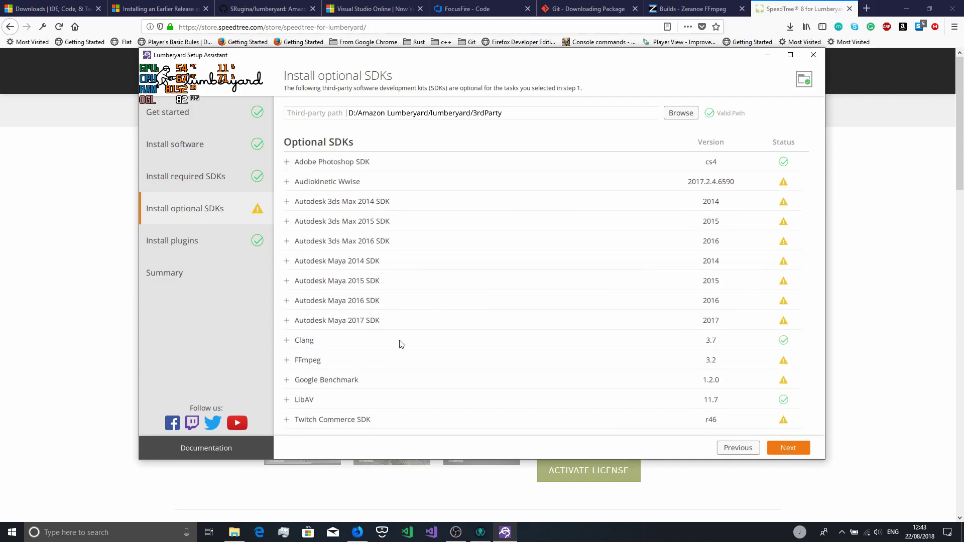
- Check the optional FFmpeg SDK entry, revisit the Zeranoe FFmpeg builds page and bring up the lumberyard folder
click(289, 362)
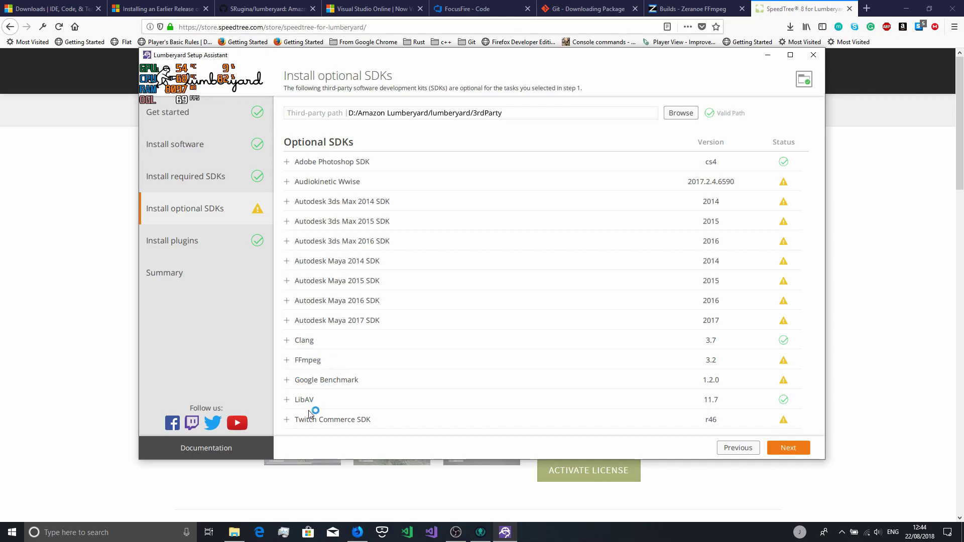
click(689, 9)
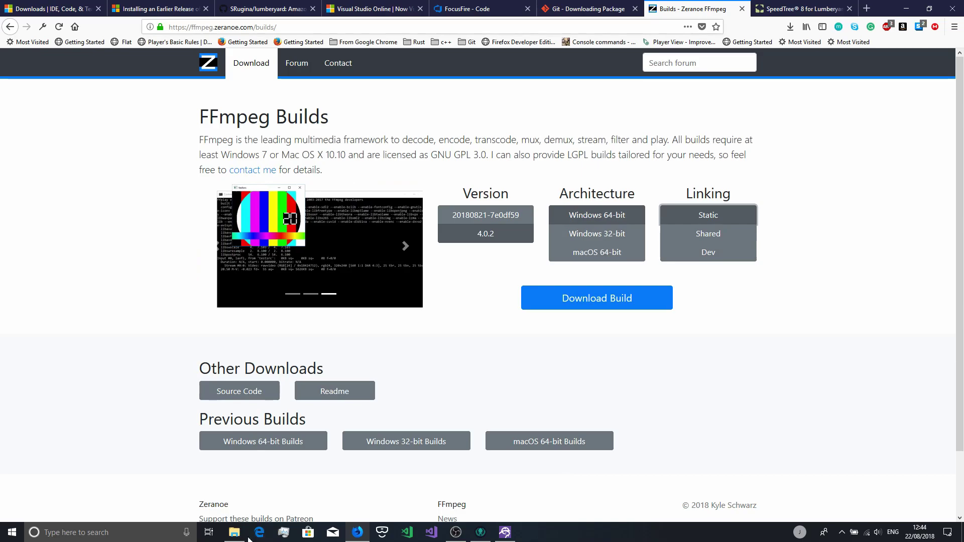
click(234, 533)
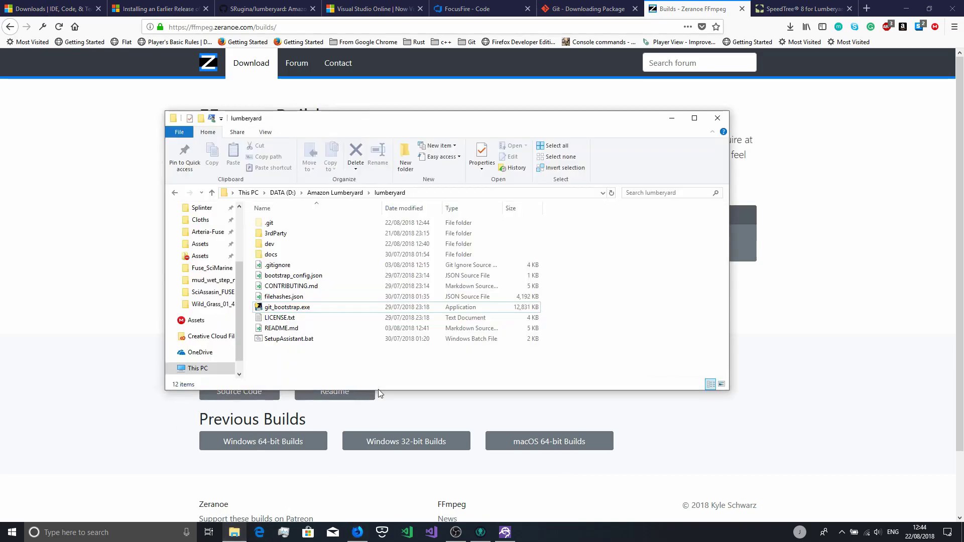
- Open the LibAV Windows release-lgpl builds page from the optional LibAV entry in the Setup Assistant and sort the builds by newest date
click(512, 537)
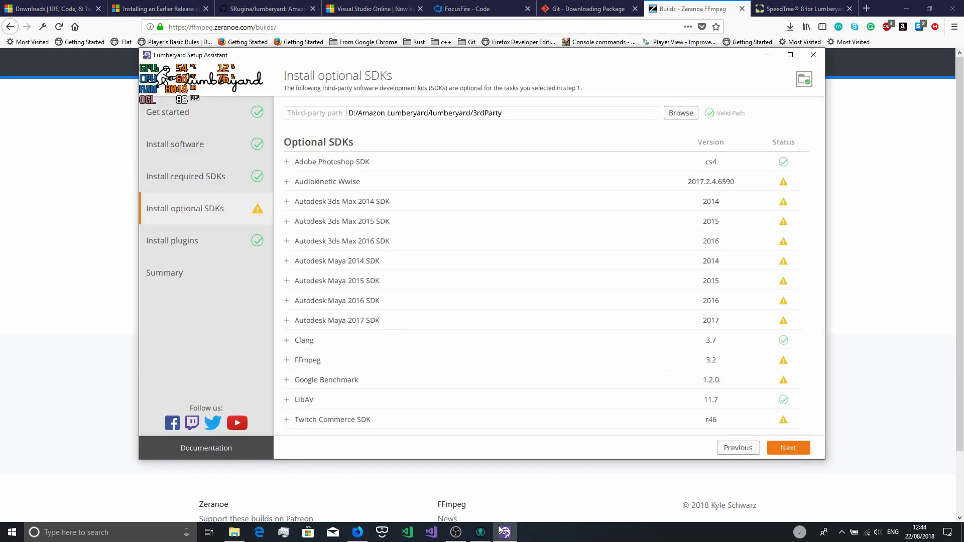
click(286, 400)
click(435, 387)
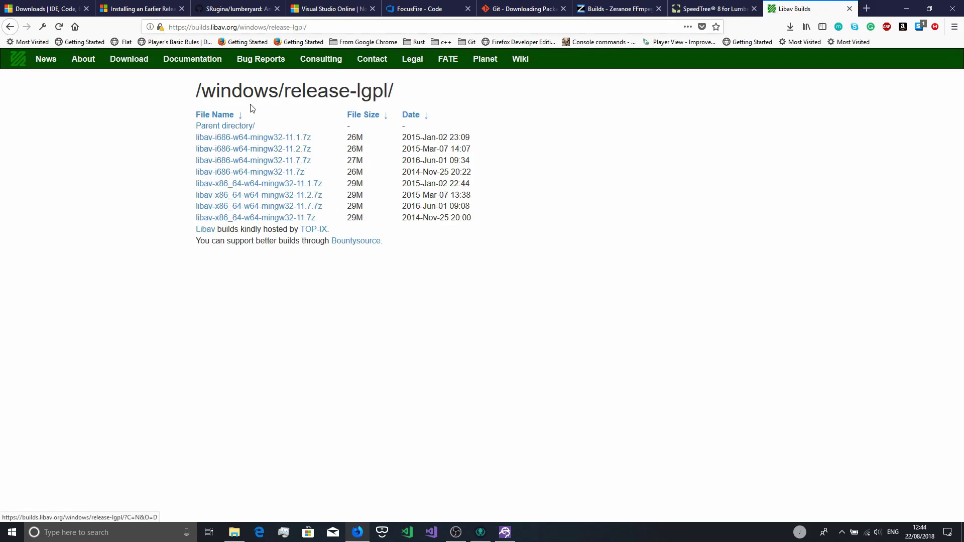
click(412, 116)
click(413, 118)
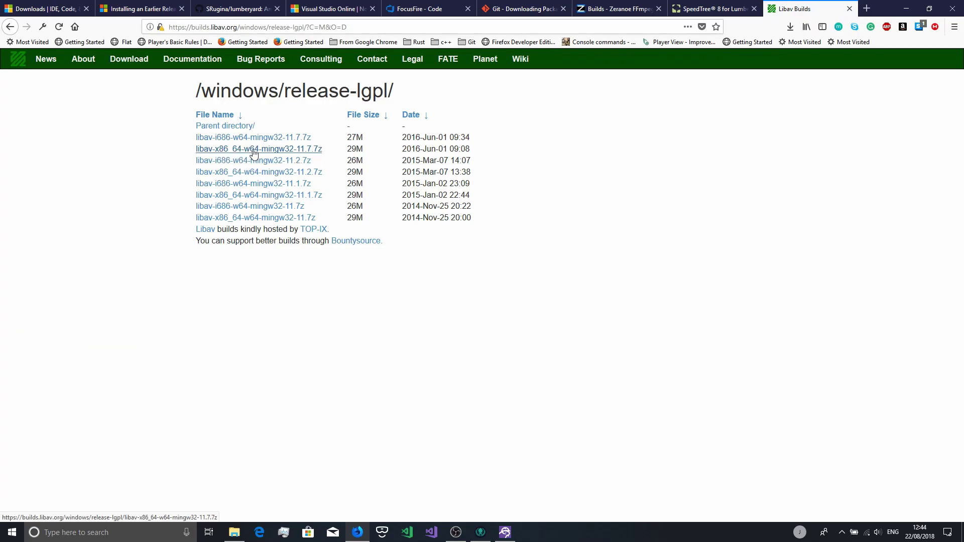
- Inspect the contents of the 3rdParty\LibAV\11.7 folder inside the lumberyard directory in File Explorer, and minimize the window
click(234, 532)
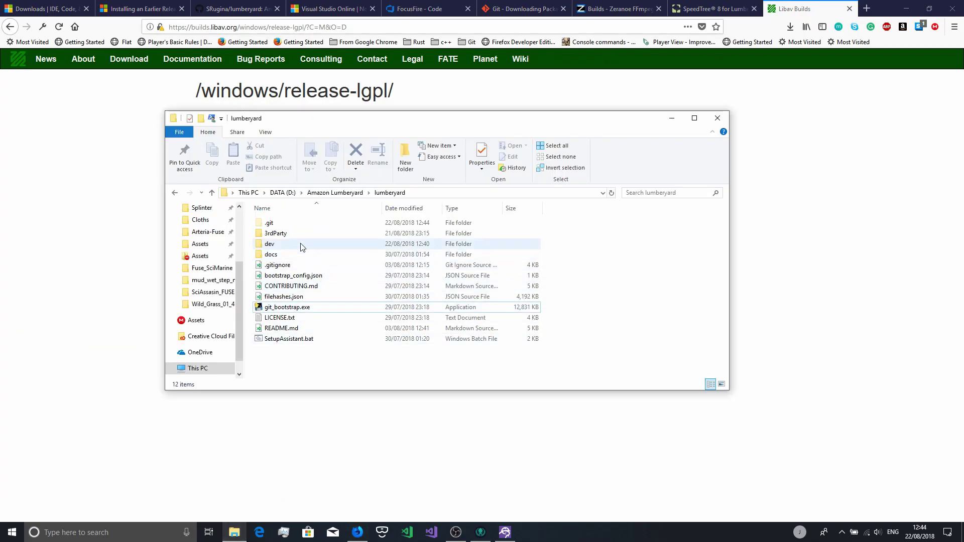
double_click(275, 234)
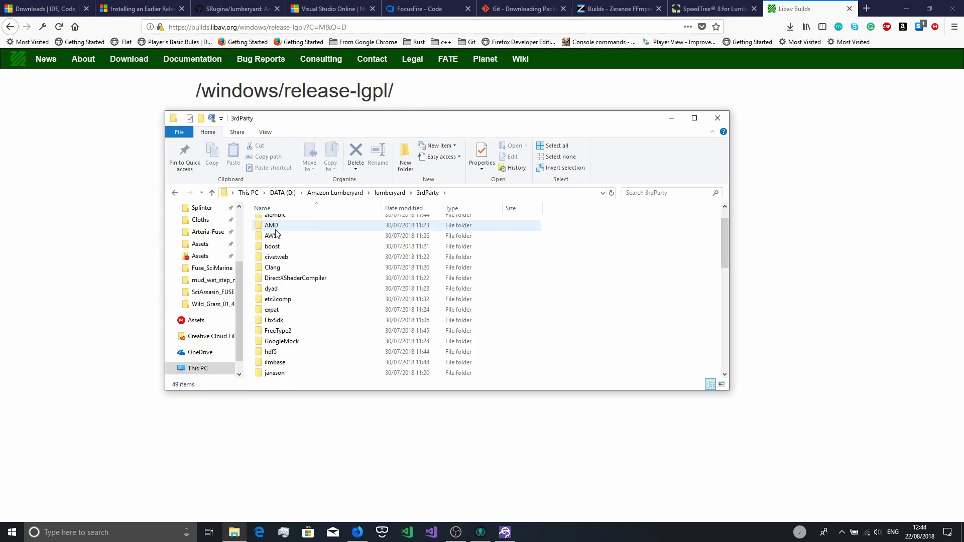
scroll(275, 232, down, 6)
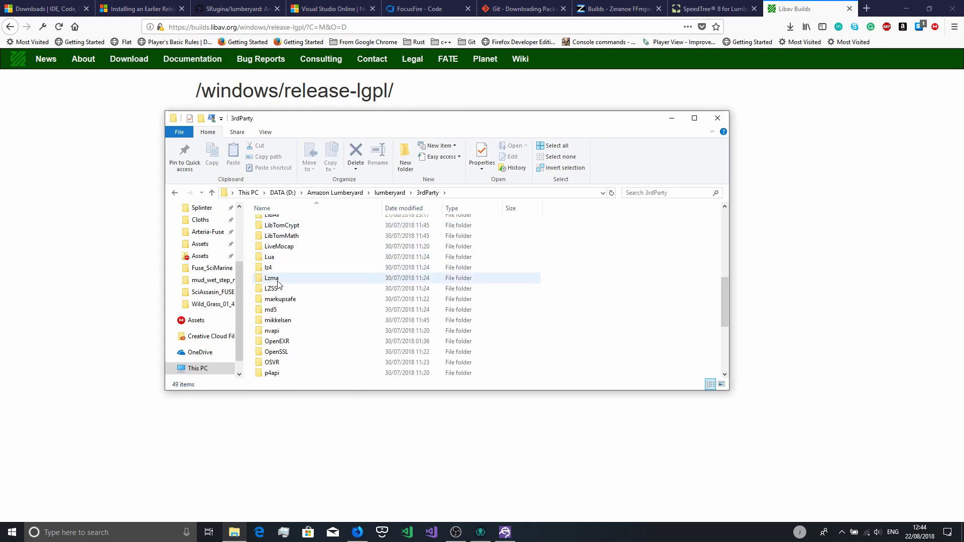
scroll(282, 257, up, 1)
click(283, 245)
double_click(283, 245)
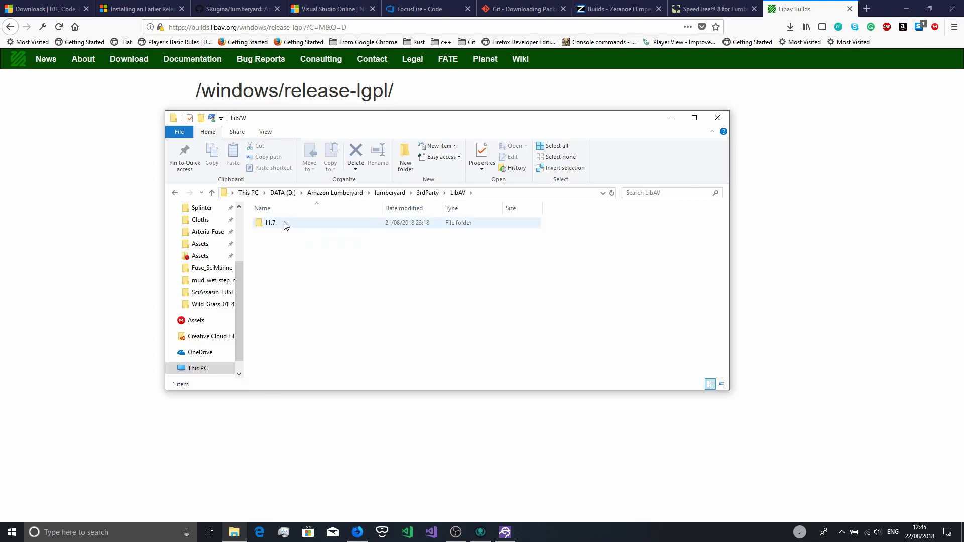
double_click(279, 226)
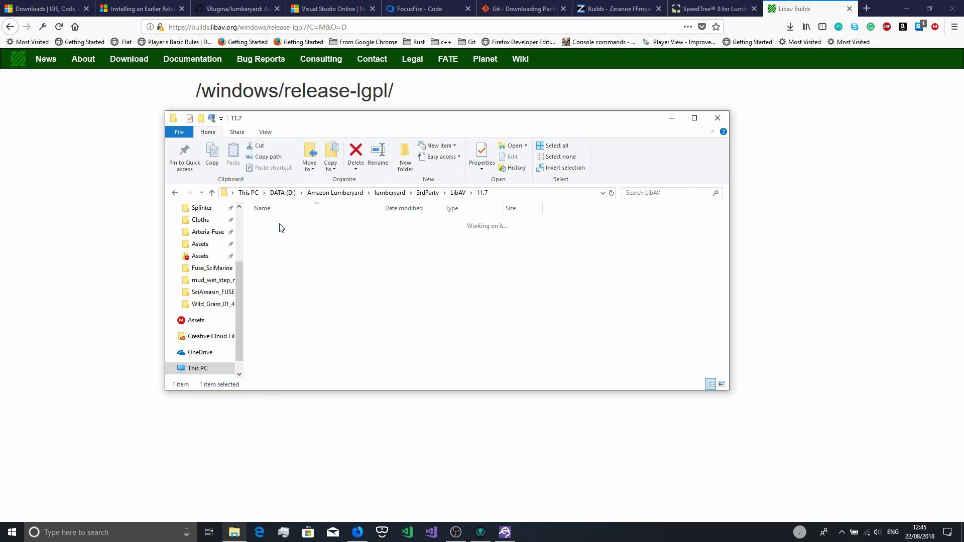
drag(316, 298, 364, 224)
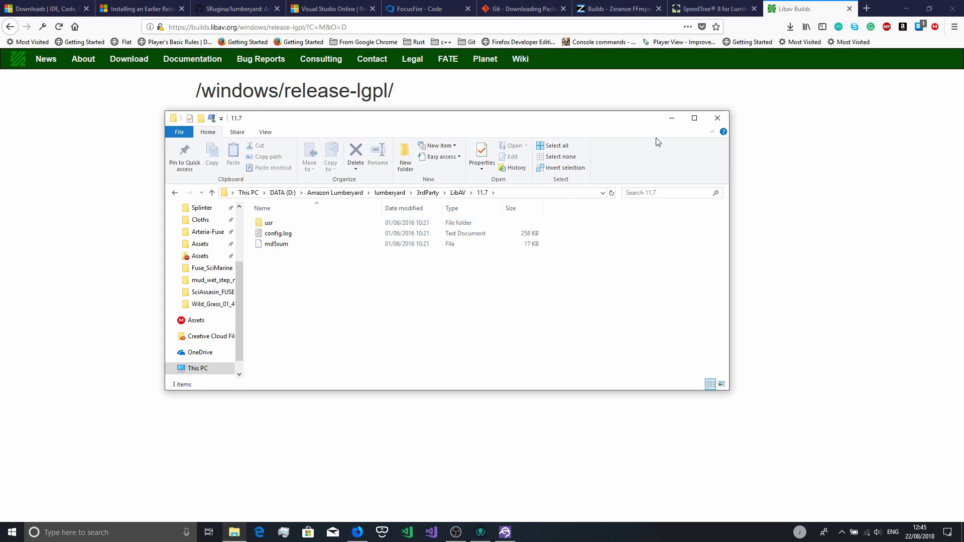
click(672, 118)
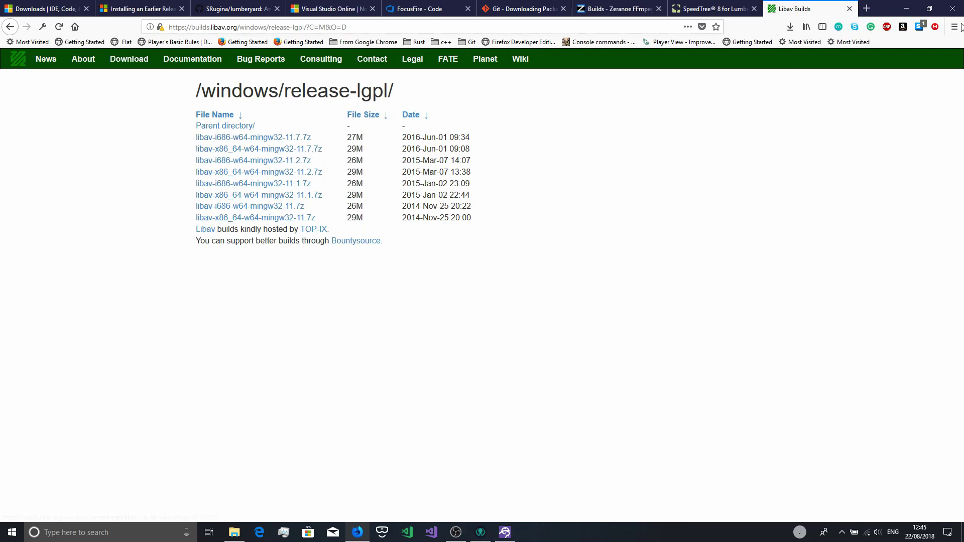
- Collapse the LibAV entry in the Setup Assistant and examine the Autodesk FBX SDK description among the required SDKs
click(506, 530)
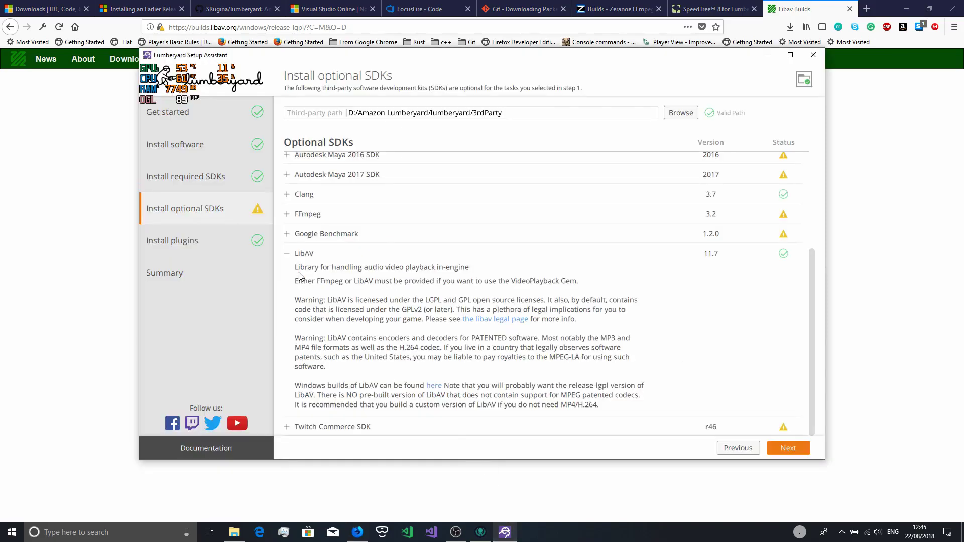
click(287, 255)
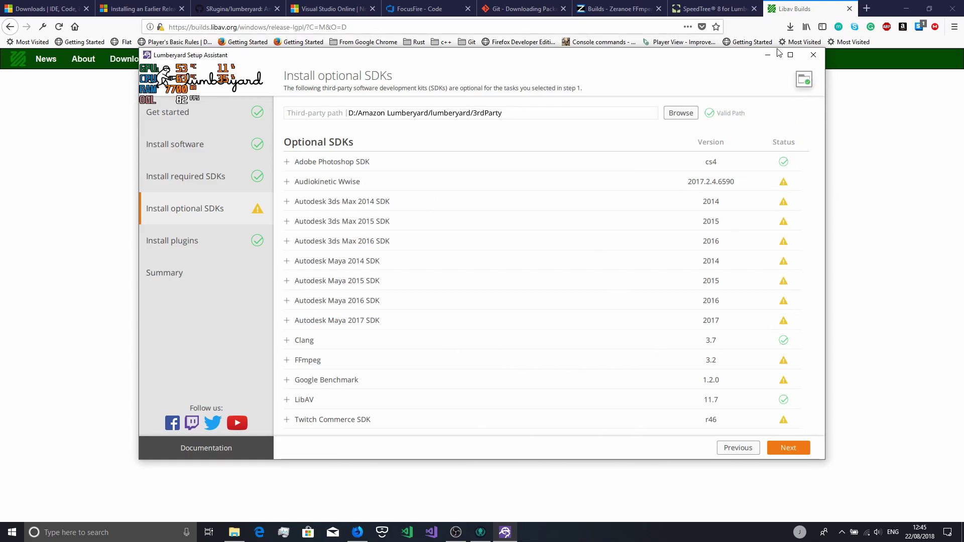
click(194, 176)
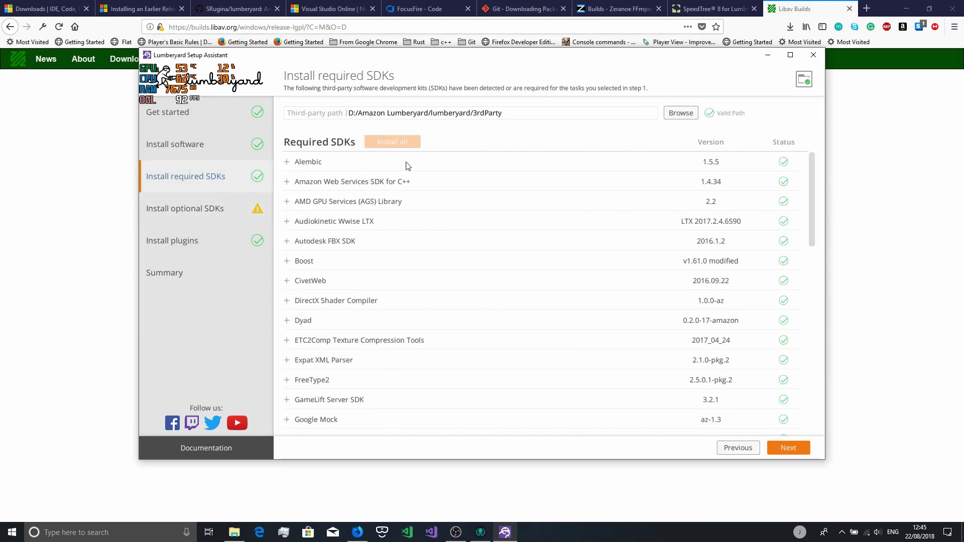
click(287, 242)
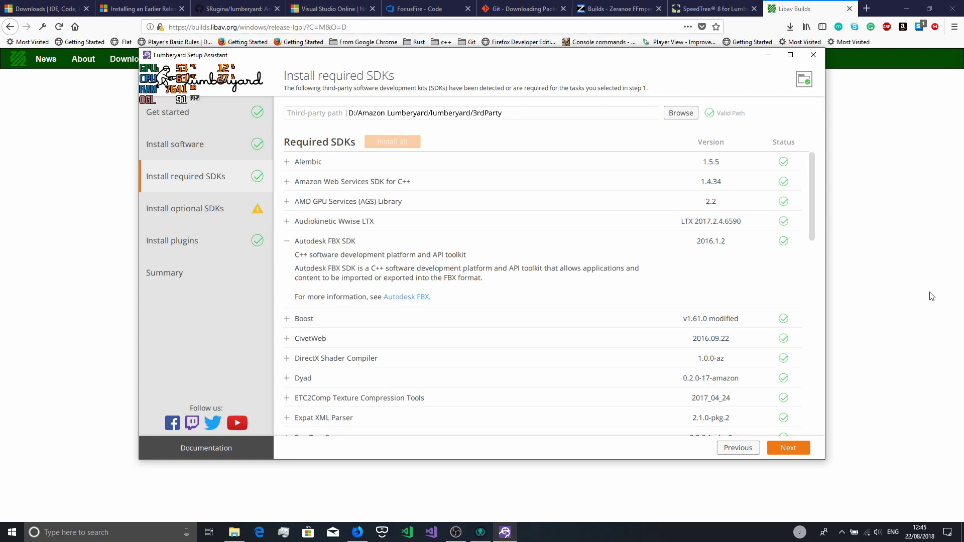
- Review the optional SDKs and the plugins in the Setup Assistant and start configuring the project from its summary
click(236, 216)
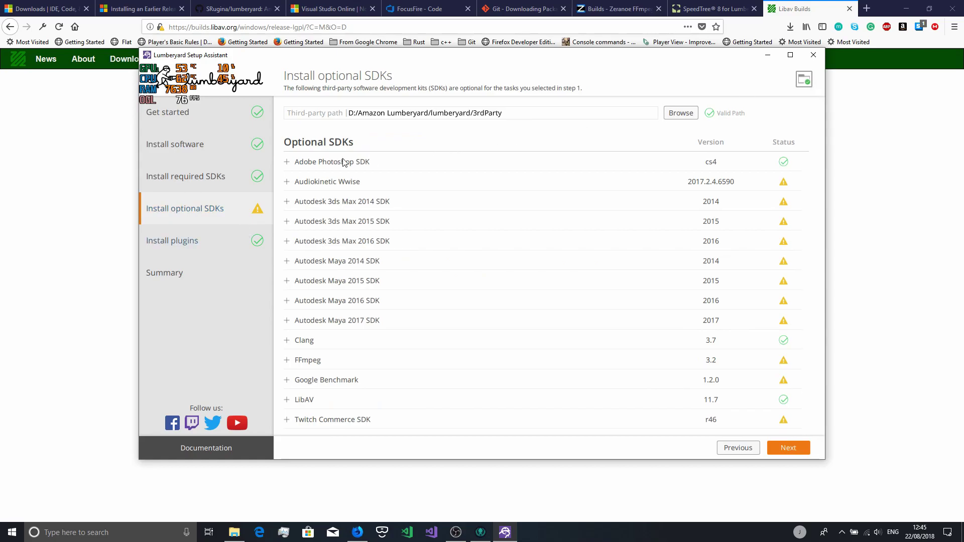
click(231, 177)
click(234, 216)
click(208, 238)
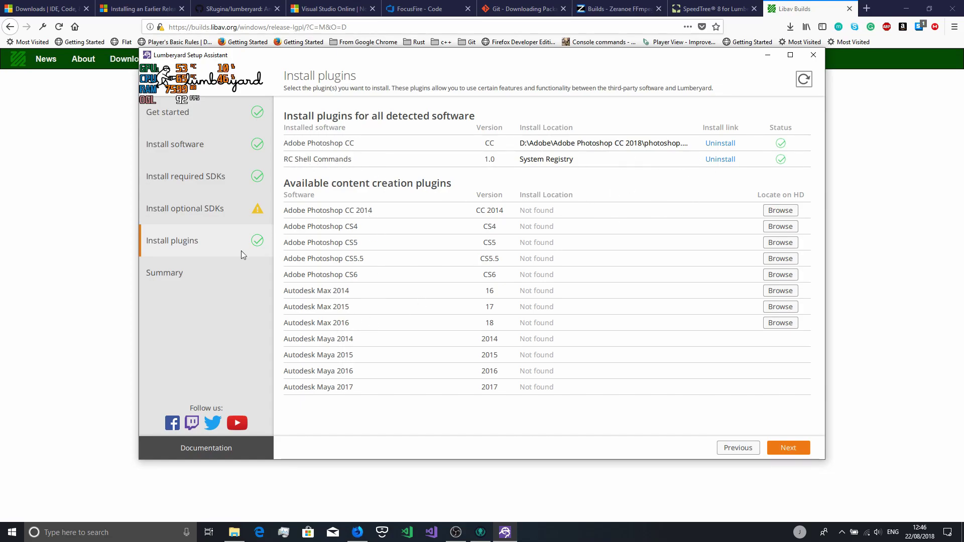
click(167, 275)
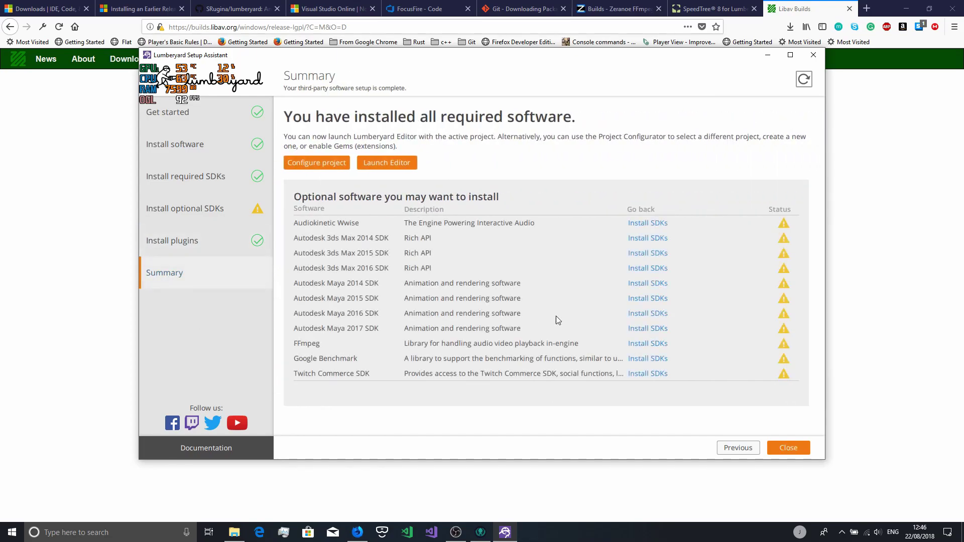
click(325, 166)
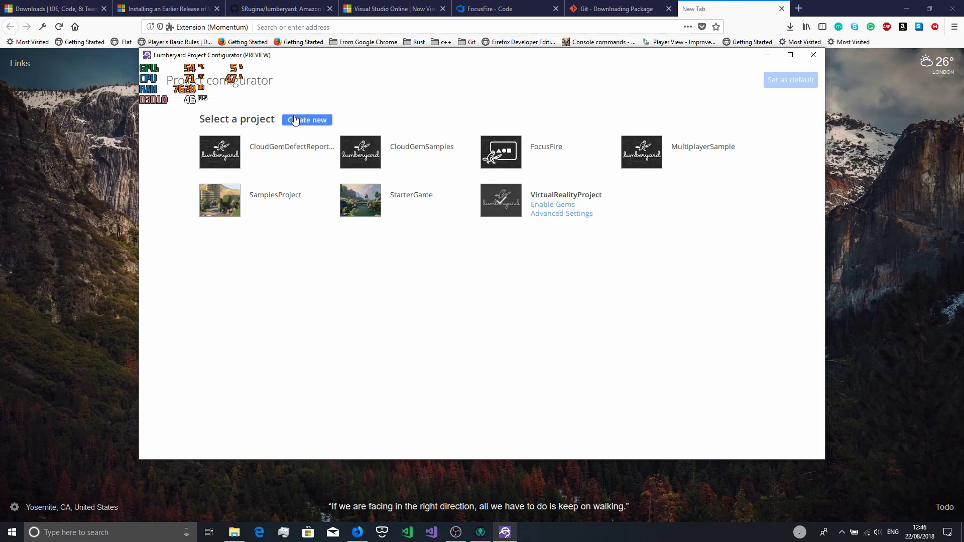
click(318, 121)
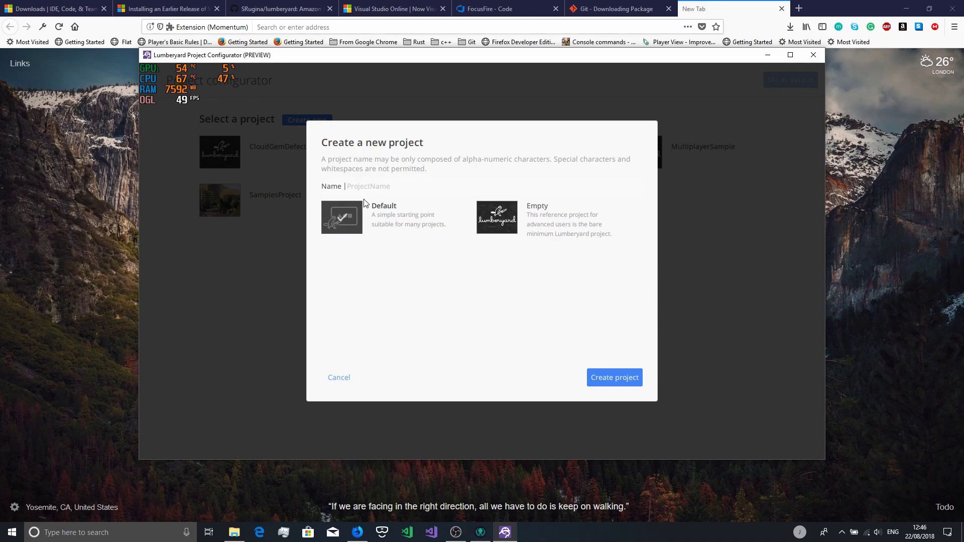
text(Hiwfhiwe)
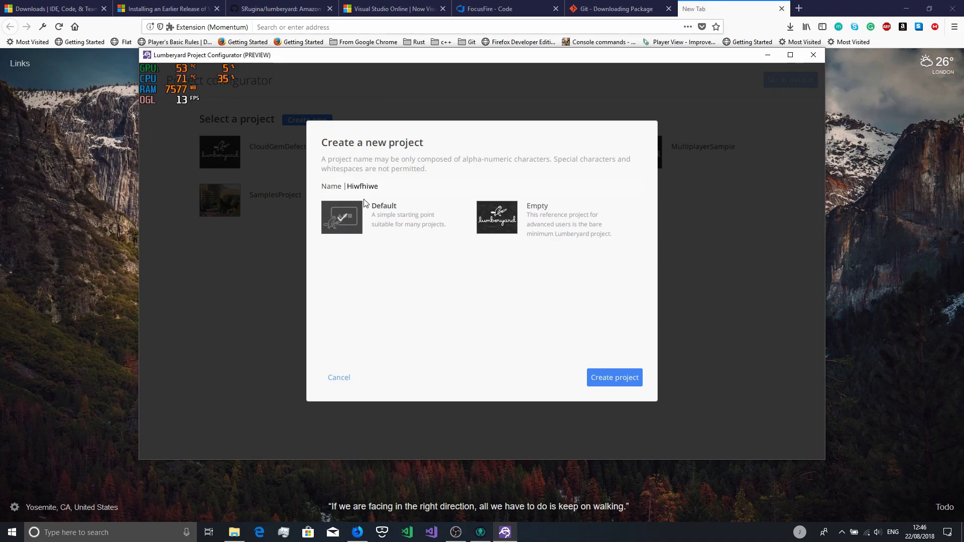
click(336, 379)
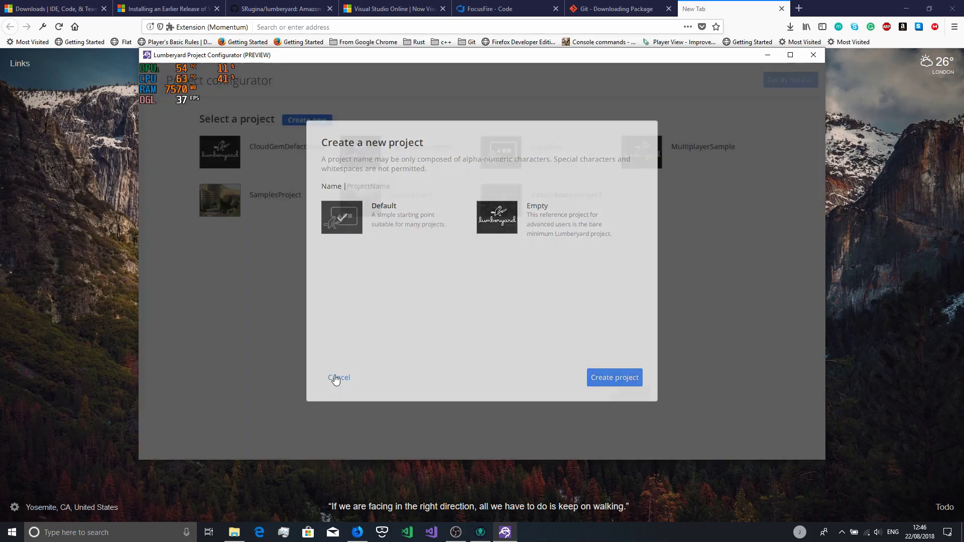
- Open the user_settings.options file from the lumberyard\dev\_WAF_ folder in Visual Studio Code
click(234, 531)
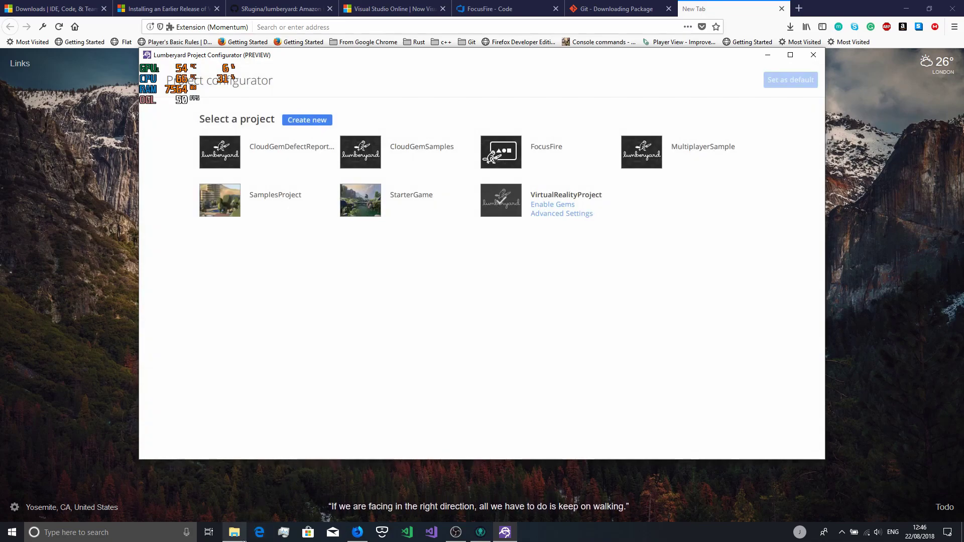
click(389, 192)
double_click(279, 246)
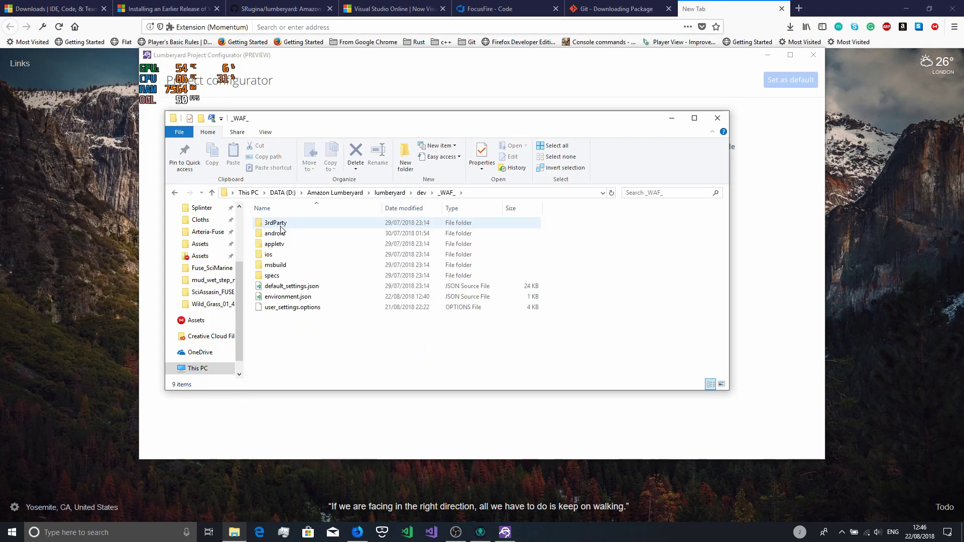
right_click(304, 309)
click(312, 328)
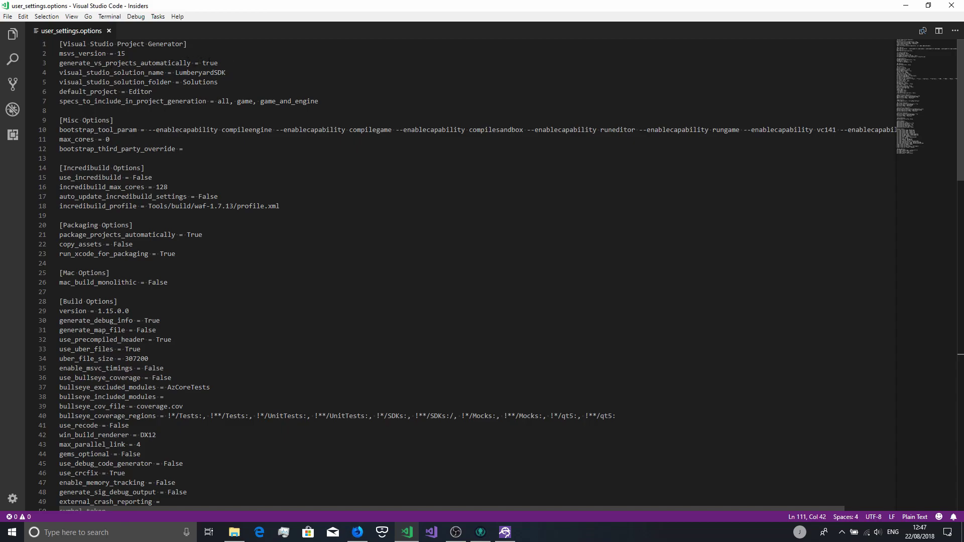
- Examine the build settings in user_settings.options down to the win_vs2017_winkit value in the Windows Options section
scroll(211, 63, down, 5)
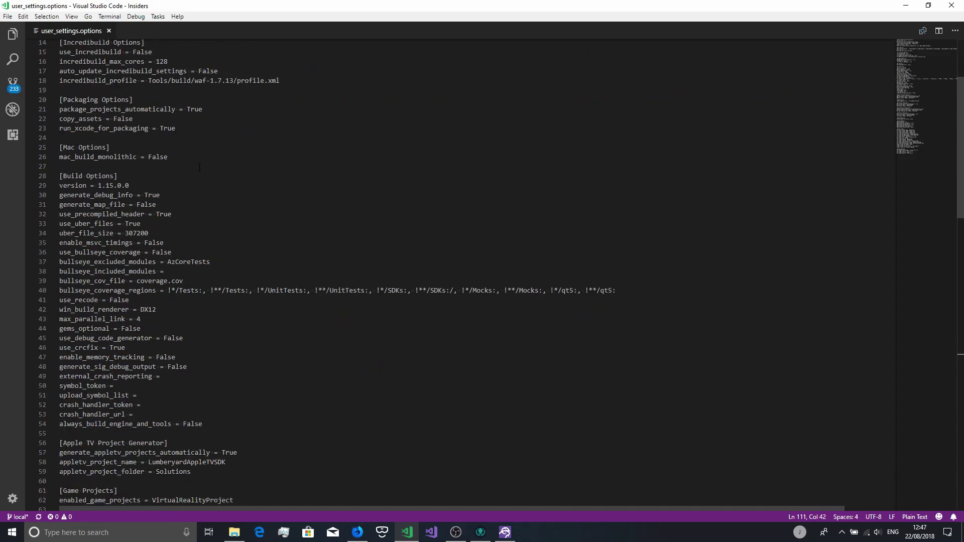
scroll(200, 168, down, 2)
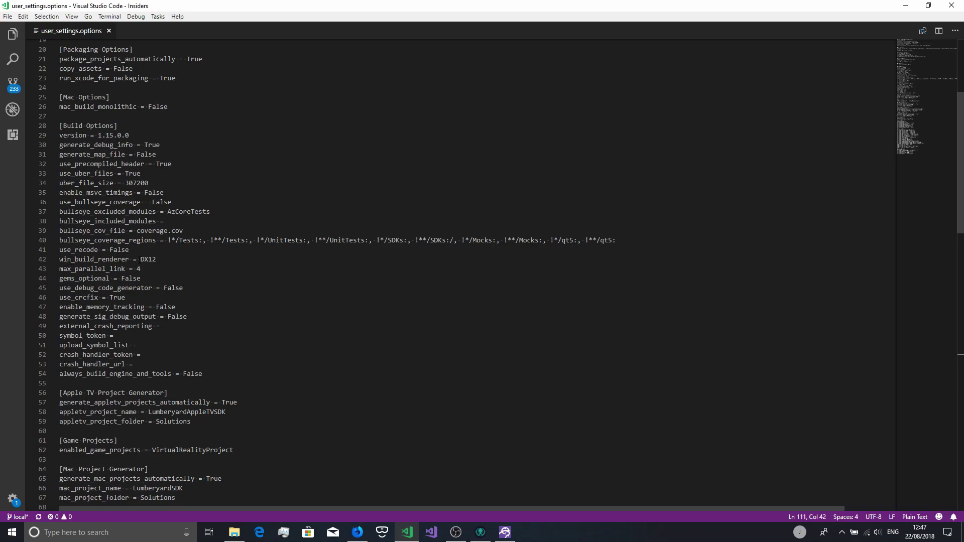
scroll(195, 271, down, 3)
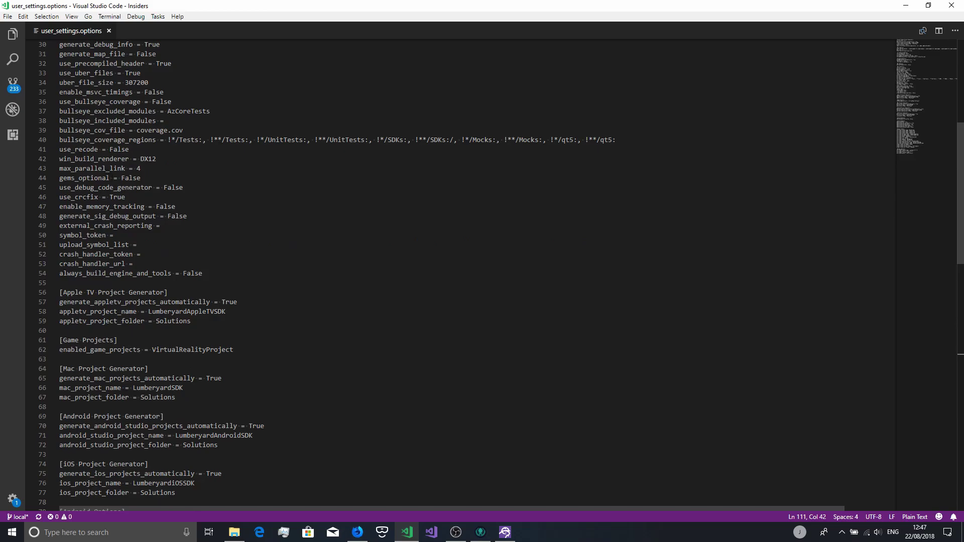
scroll(158, 250, down, 16)
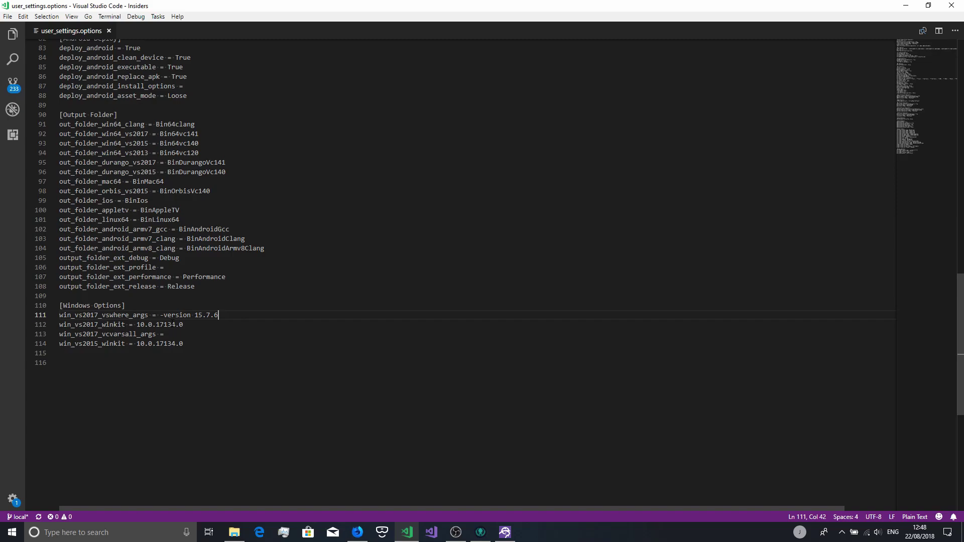
drag(137, 325, 194, 326)
click(193, 326)
click(115, 536)
text(visual)
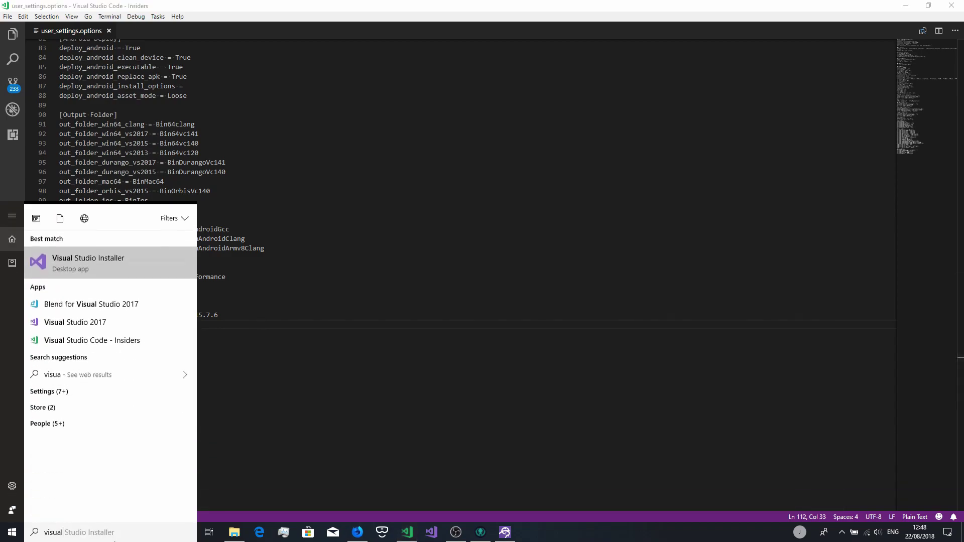
key(Escape)
- Check the win_vs2017_vswhere_args and win_vs2017_winkit lines and close Visual Studio Code
click(300, 317)
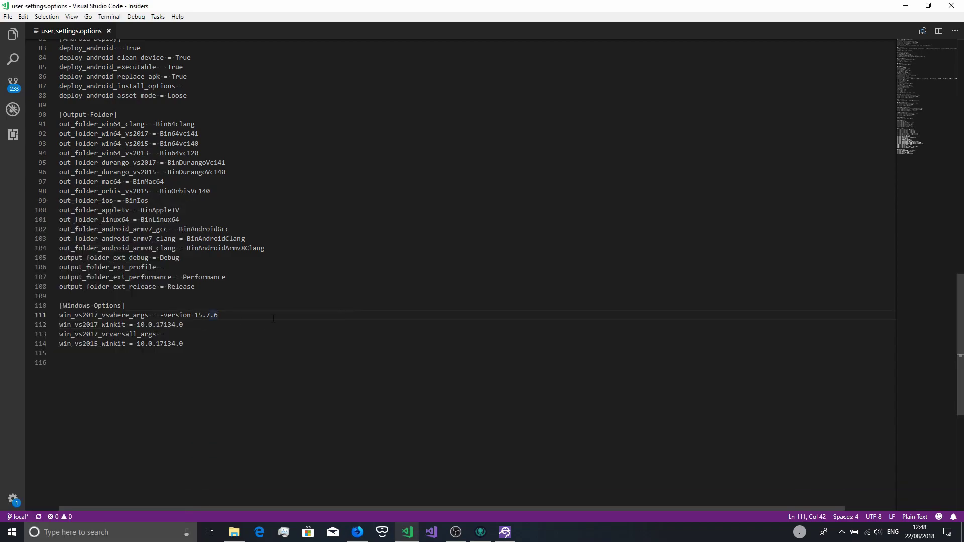
click(196, 328)
click(952, 5)
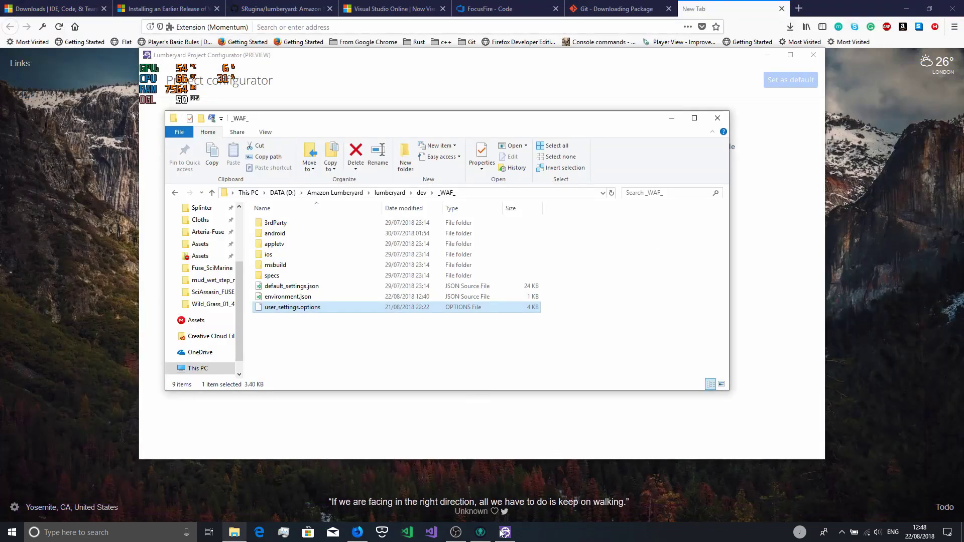
- Return to the Lumberyard Project Configurator and set the FocusFire project as the default
click(503, 532)
click(306, 120)
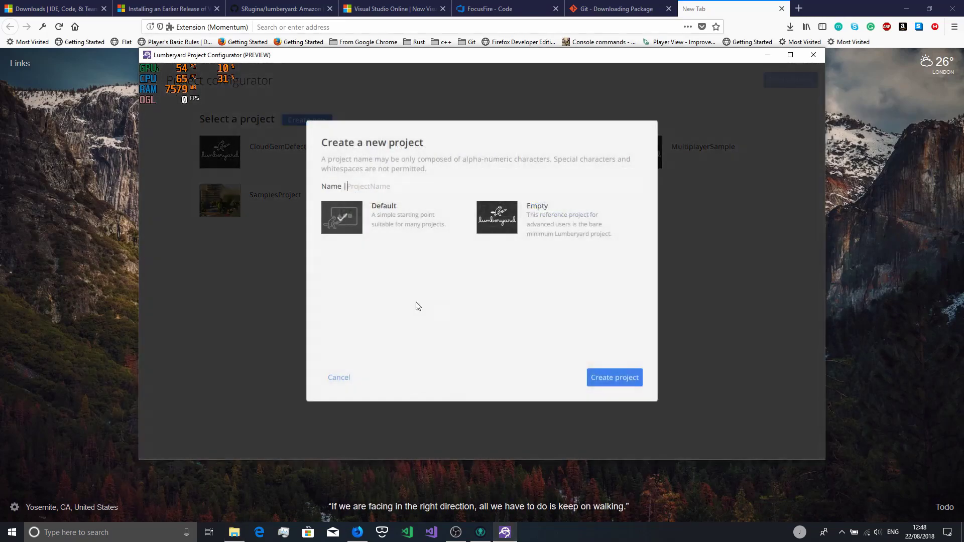
click(339, 378)
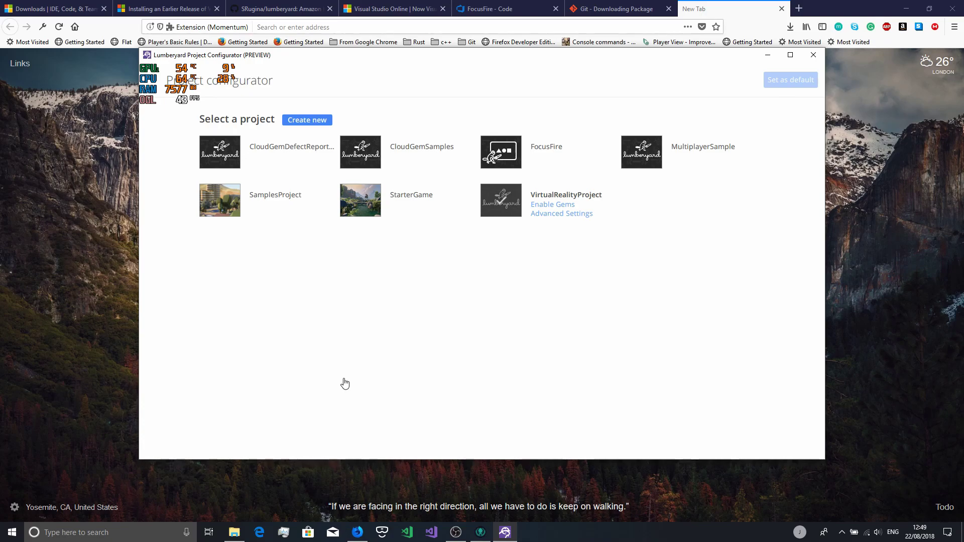
click(540, 152)
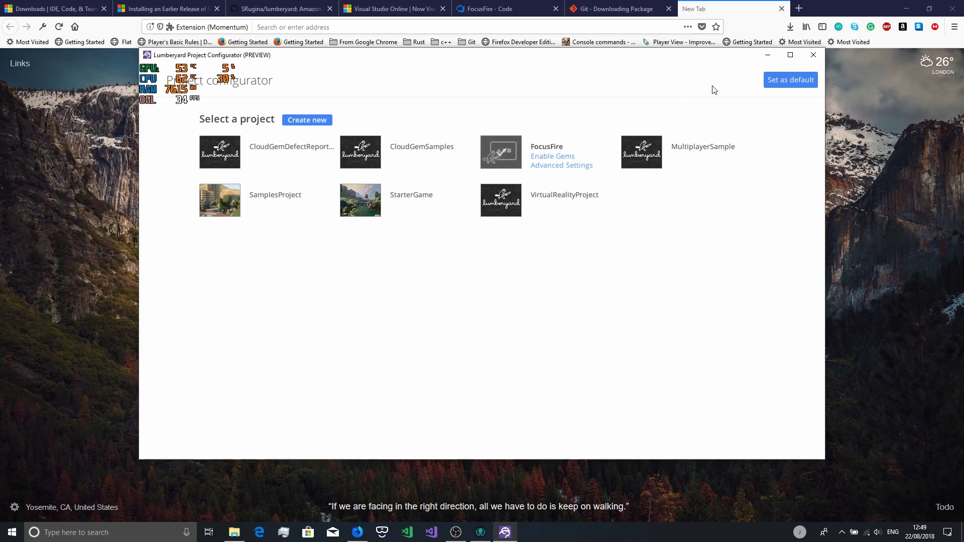
click(791, 81)
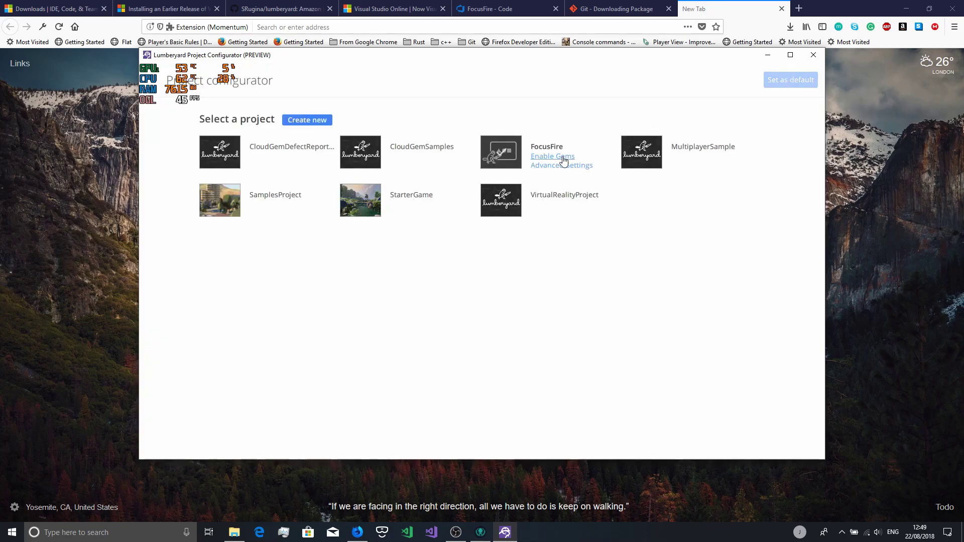
- Review the FocusFire Gems and the Code & Assets and Assets Only types for a new Gem, cancel, and close the Project Configurator
click(564, 160)
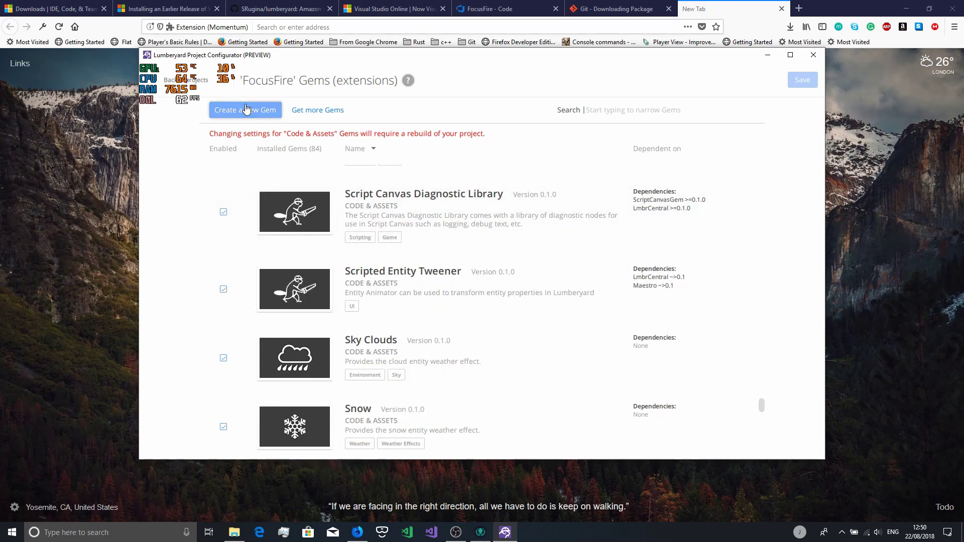
click(246, 109)
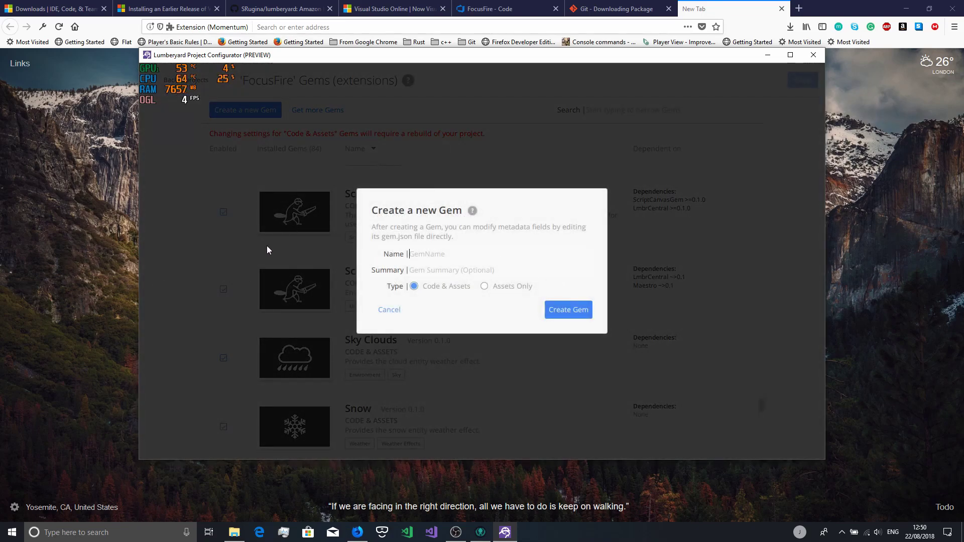
click(485, 286)
click(414, 287)
click(482, 286)
click(435, 291)
click(435, 292)
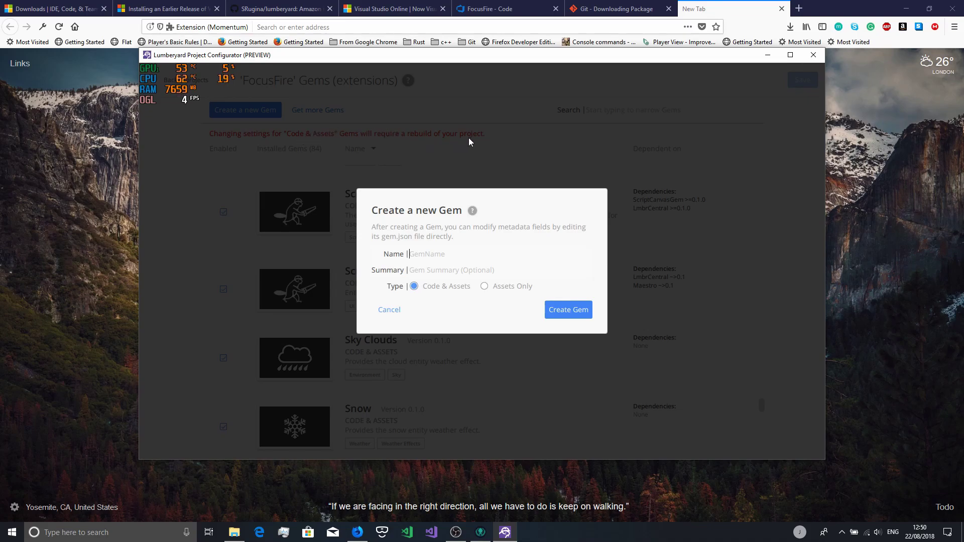
click(390, 310)
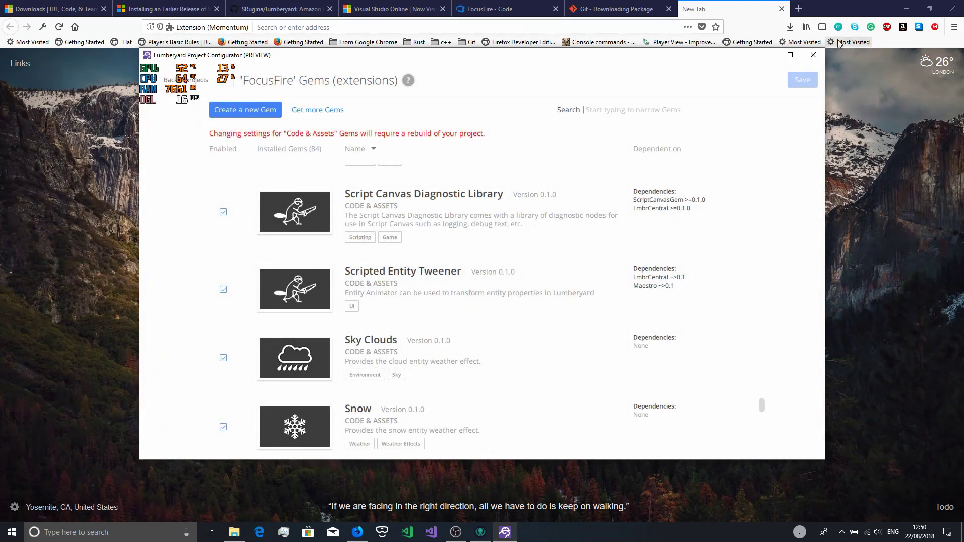
click(812, 56)
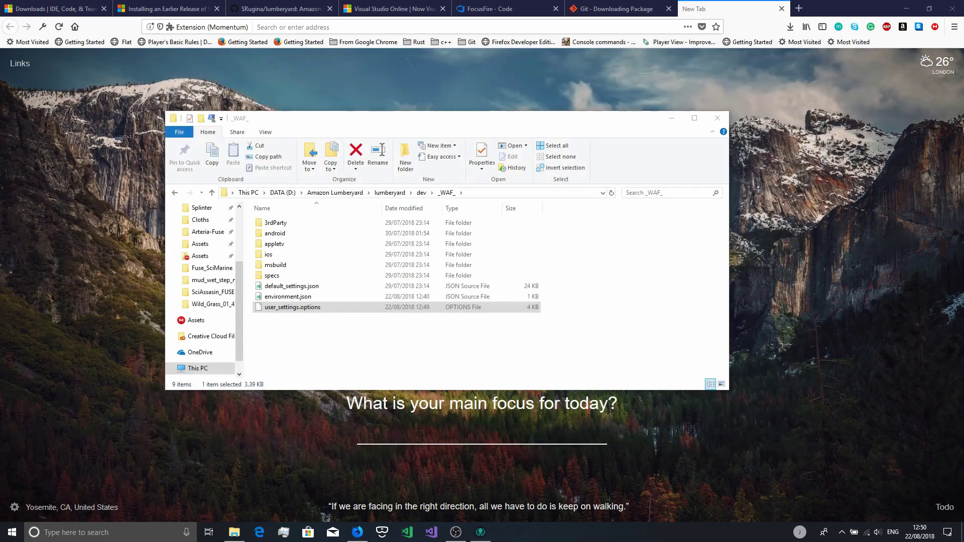
- Launch Visual Studio 2017 and examine the Configure Game external tool, including its lmbr_waf.bat command file in the lumberyard\dev folder
click(432, 532)
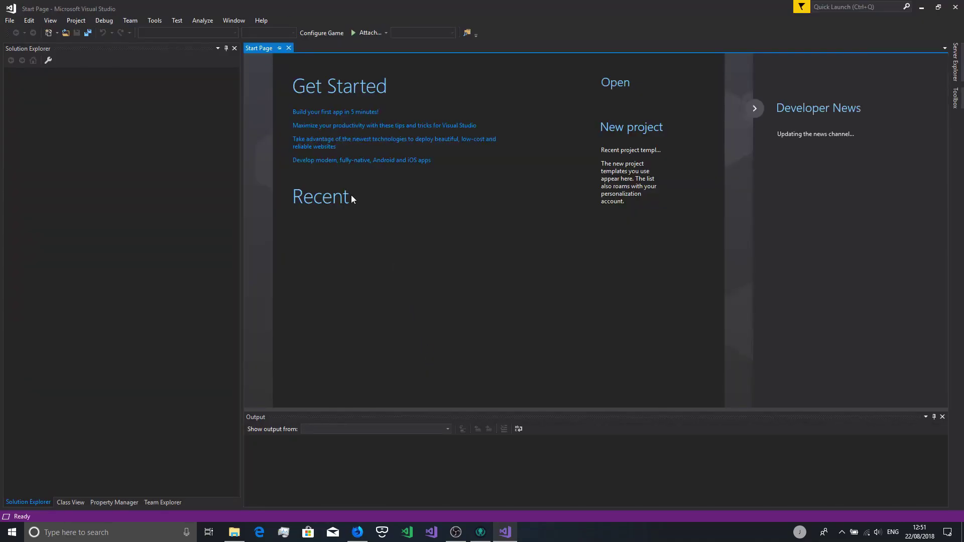
click(157, 21)
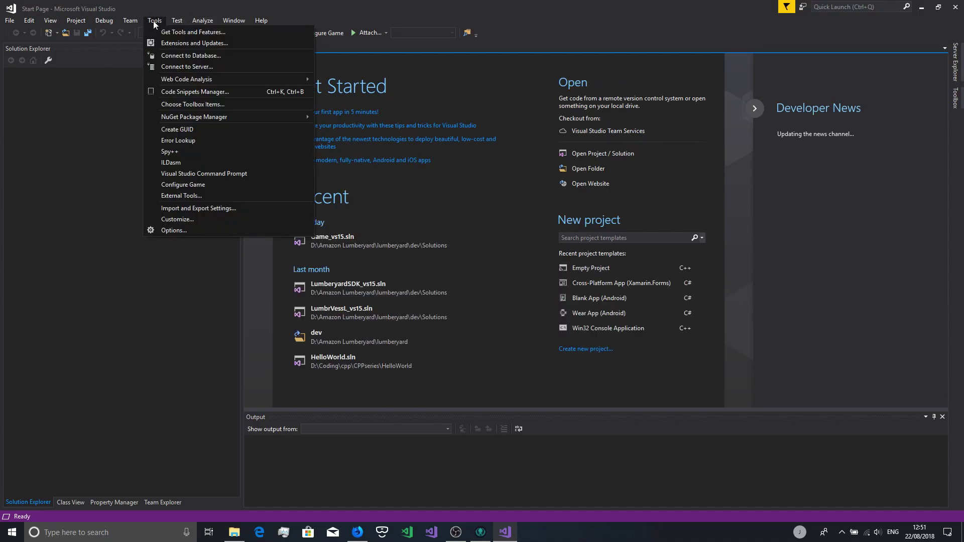
click(191, 197)
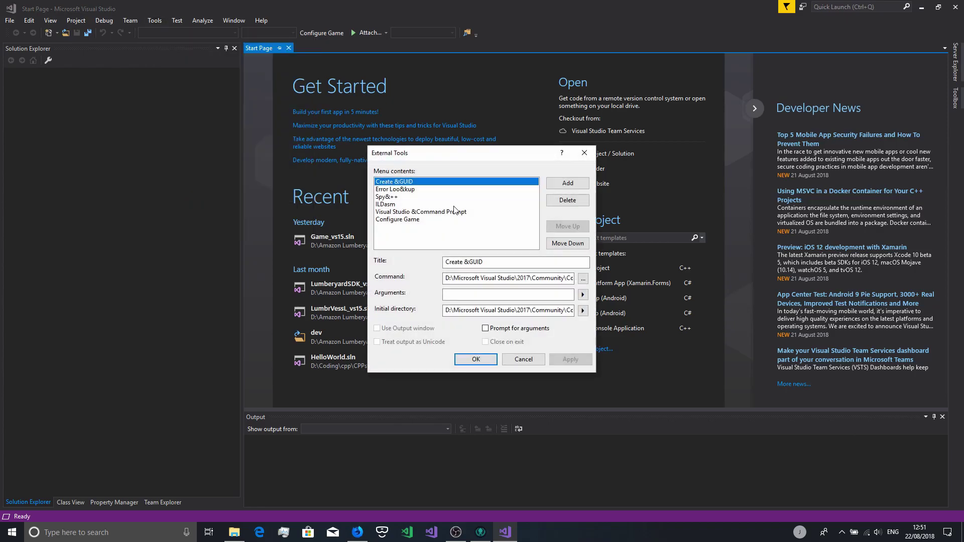
click(389, 219)
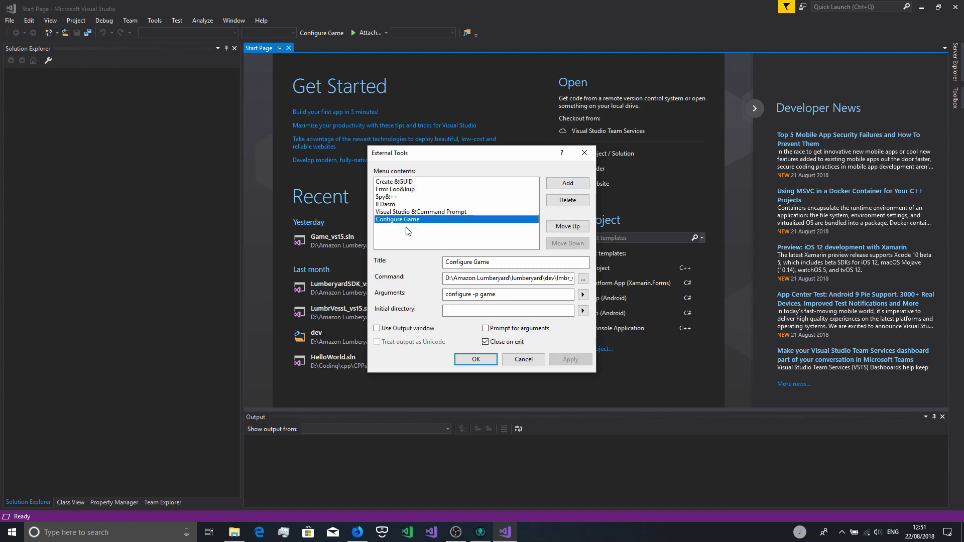
drag(508, 260, 384, 271)
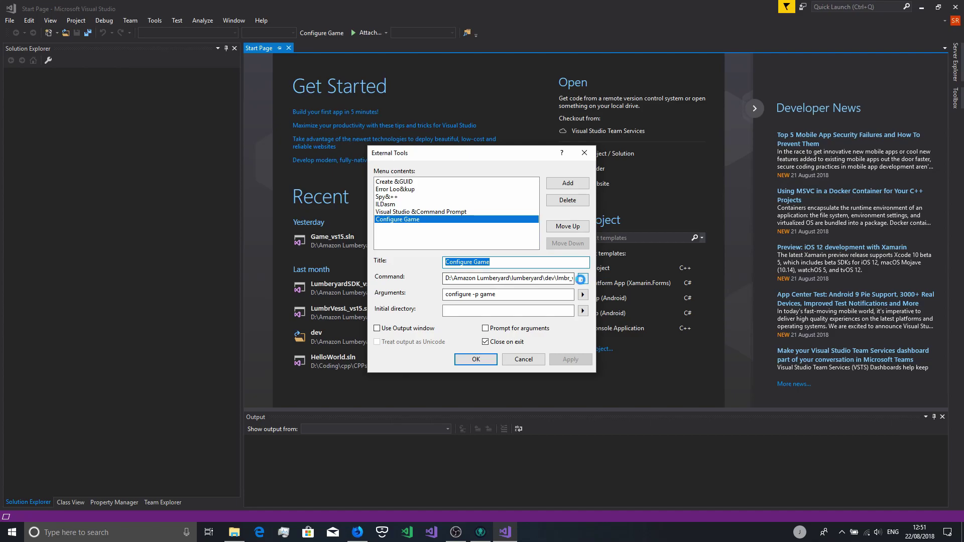
click(582, 281)
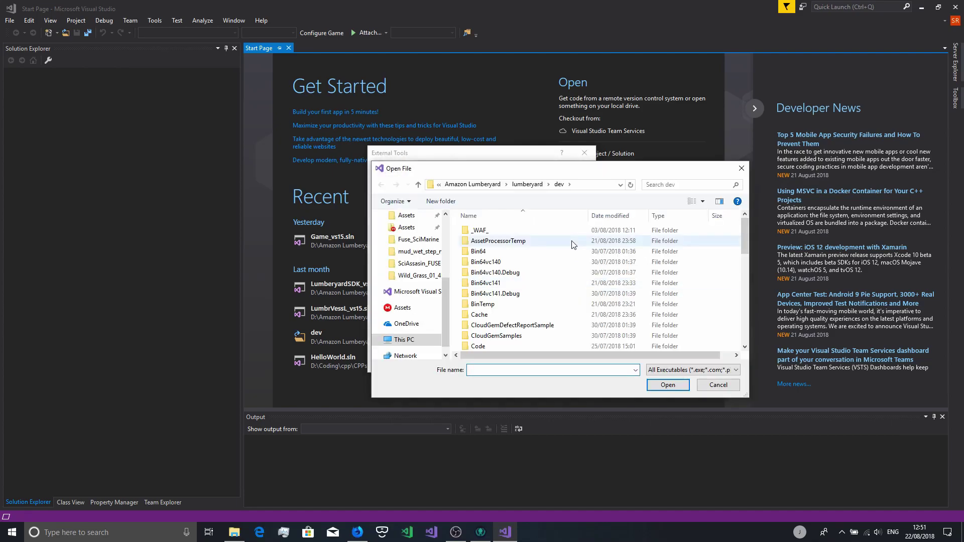
scroll(553, 292, down, 10)
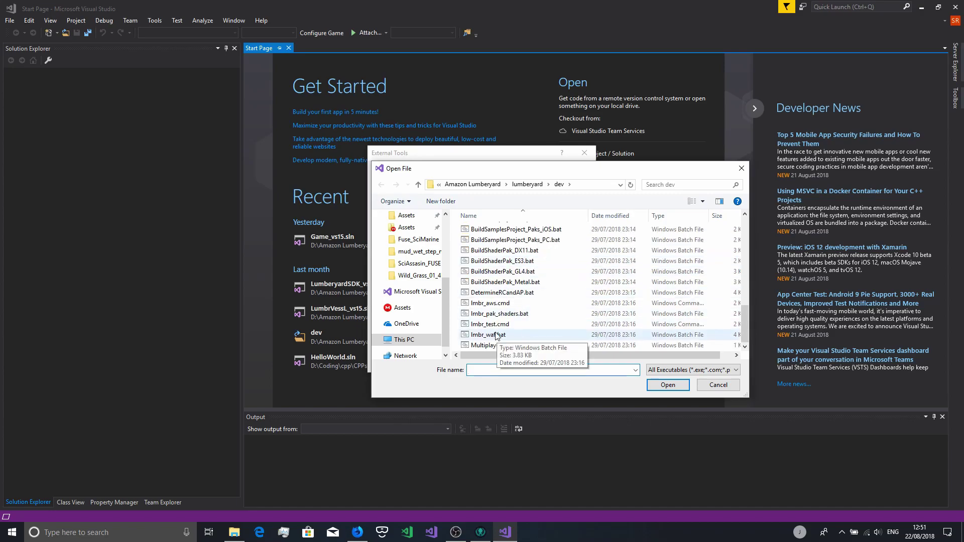
double_click(487, 335)
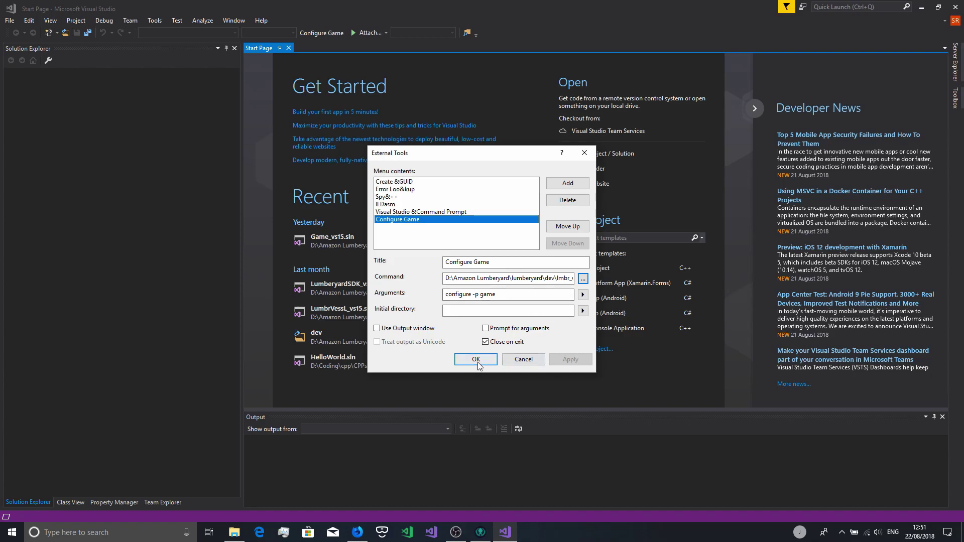
click(586, 153)
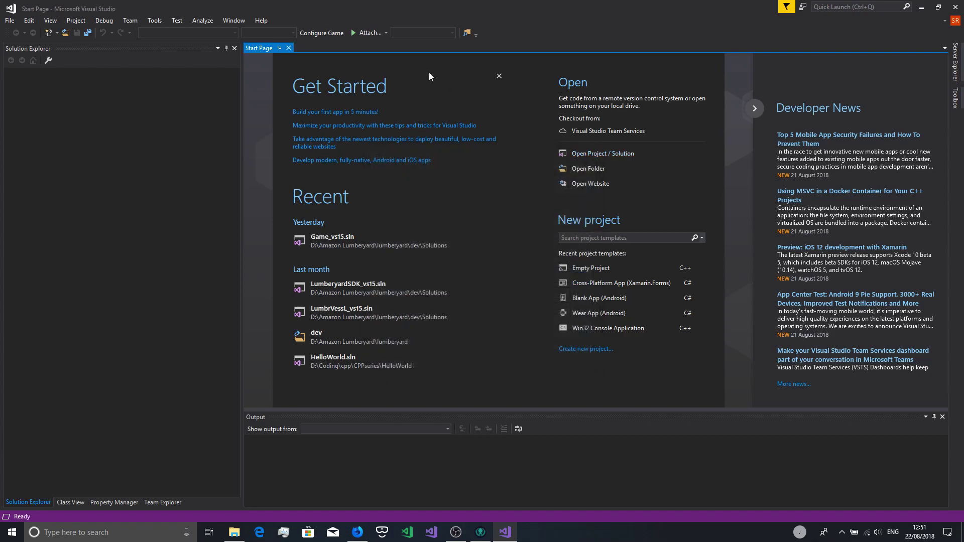
- Examine External Command 6 on the Standard toolbar and the external commands available in the Tools category, without adding any
click(475, 35)
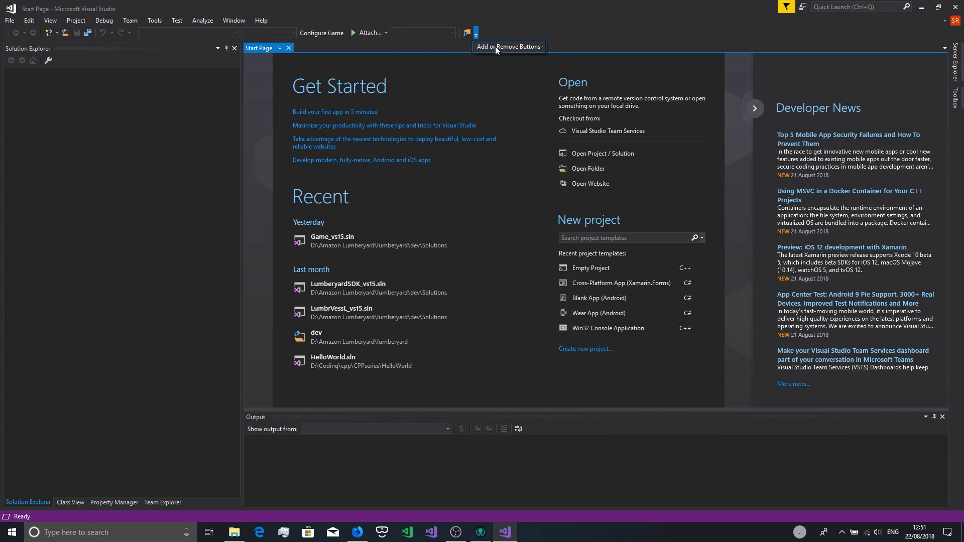
mouse_move(496, 46)
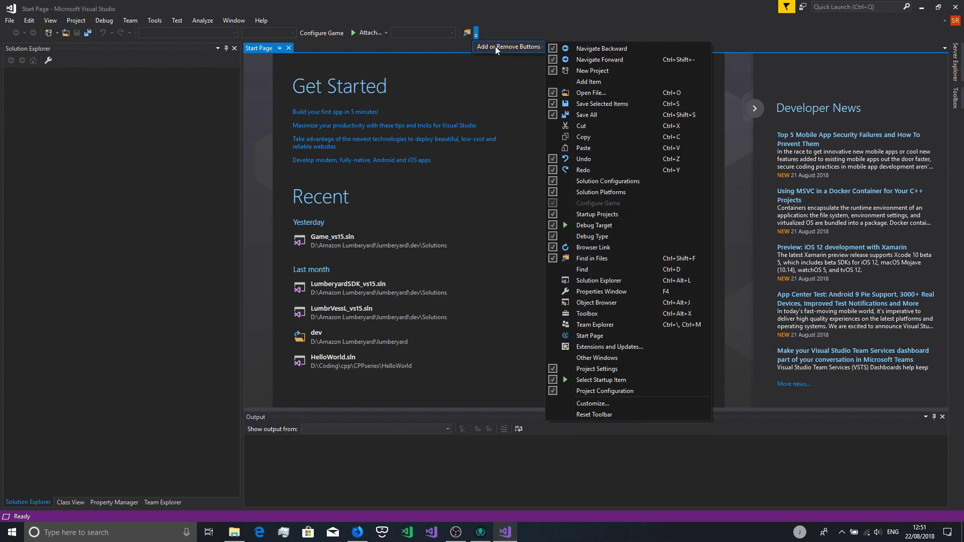
click(602, 405)
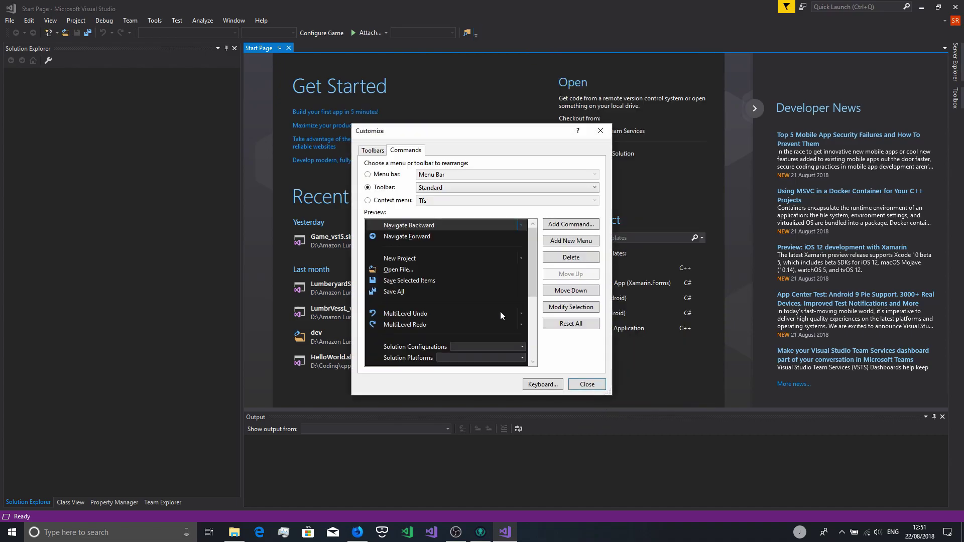
scroll(424, 309, down, 2)
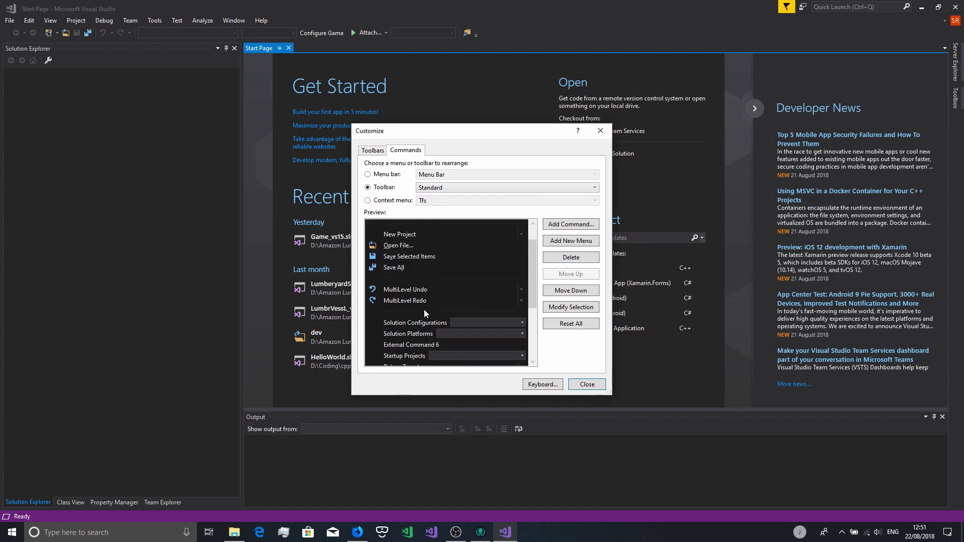
click(405, 320)
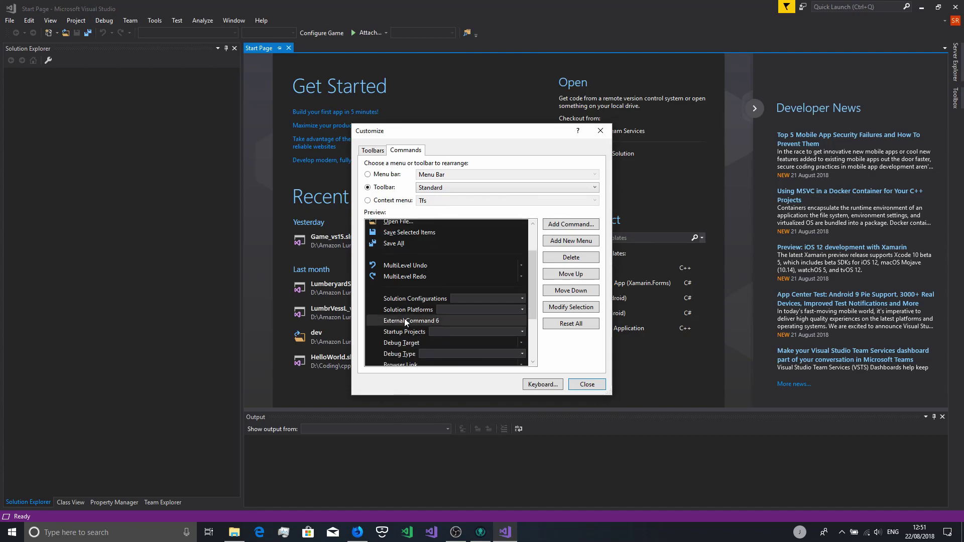
click(561, 226)
scroll(374, 265, down, 5)
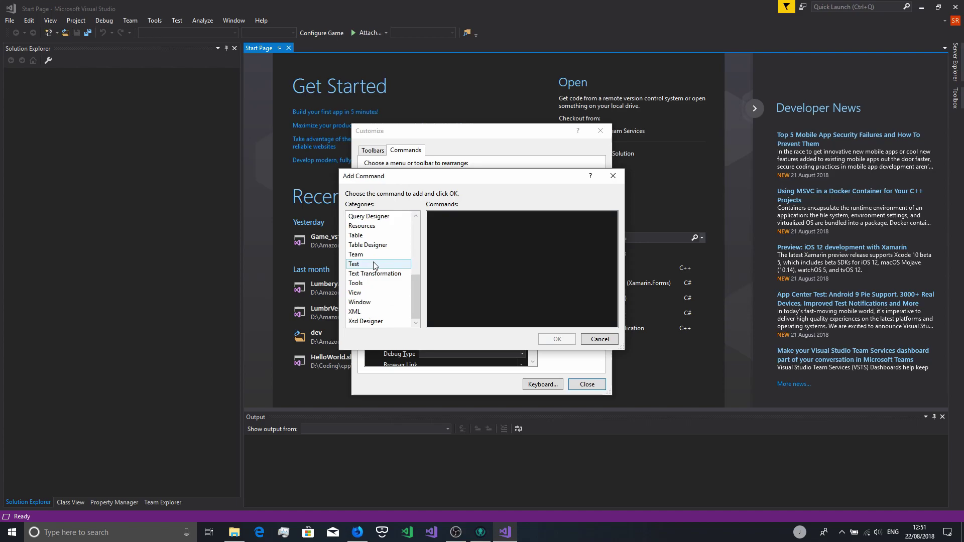
click(371, 284)
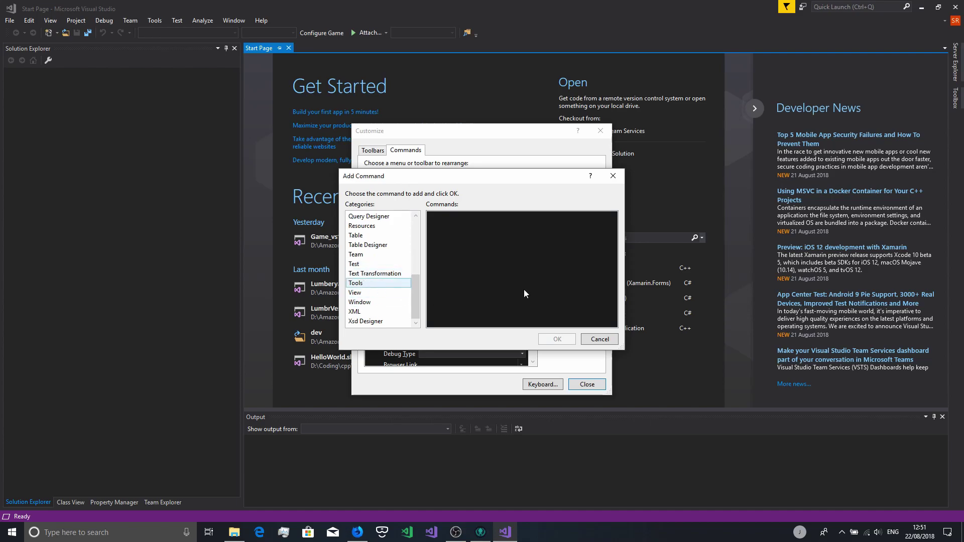
scroll(505, 245, down, 6)
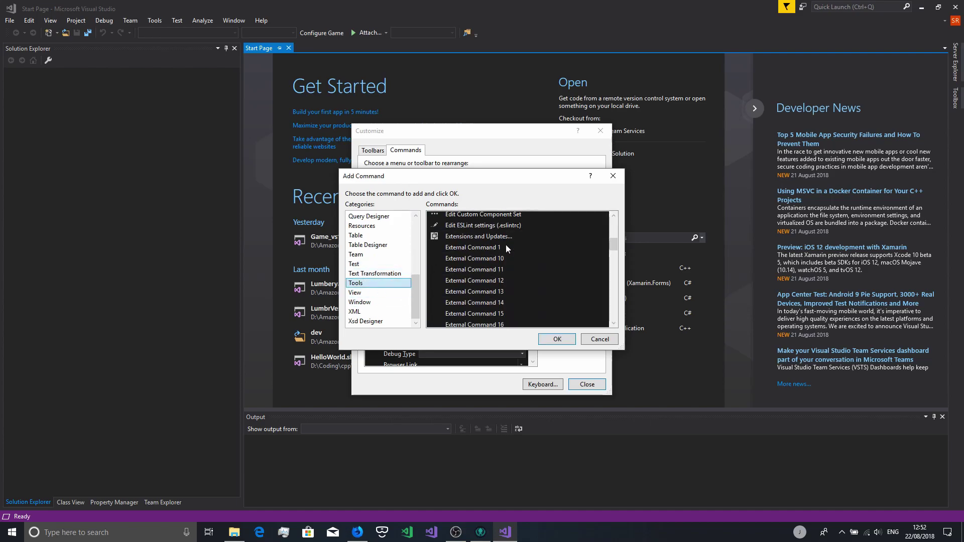
click(599, 339)
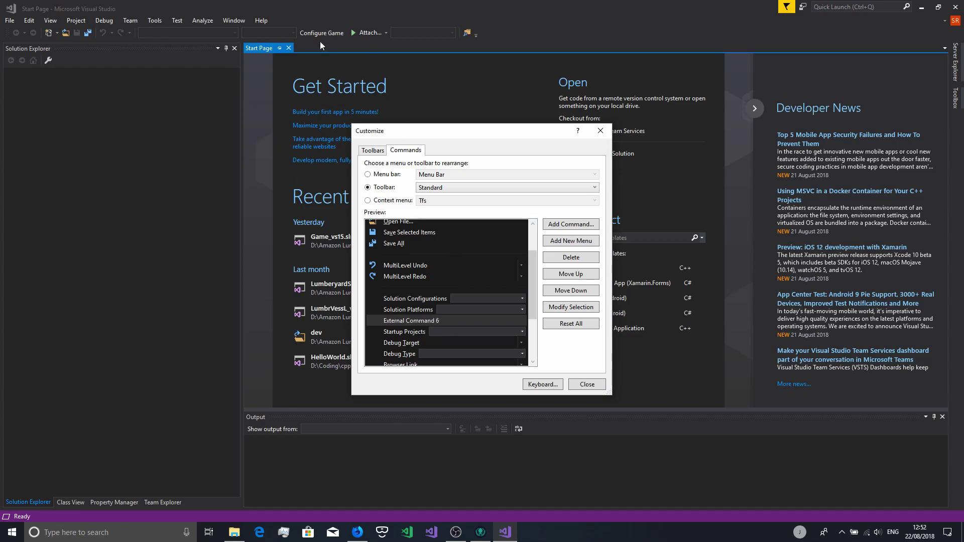
click(601, 383)
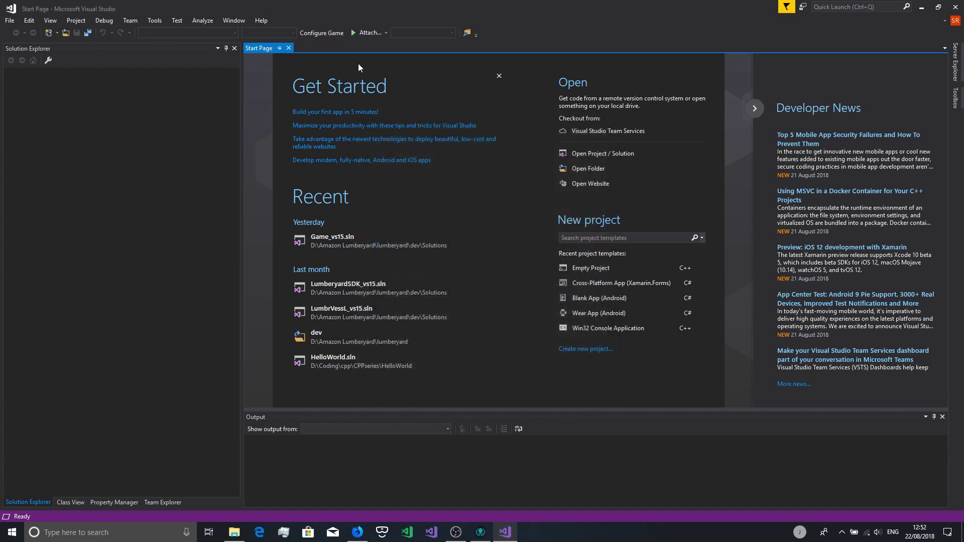
- Run the Configure Game tool and open the recent Game_vs15.sln solution
click(323, 33)
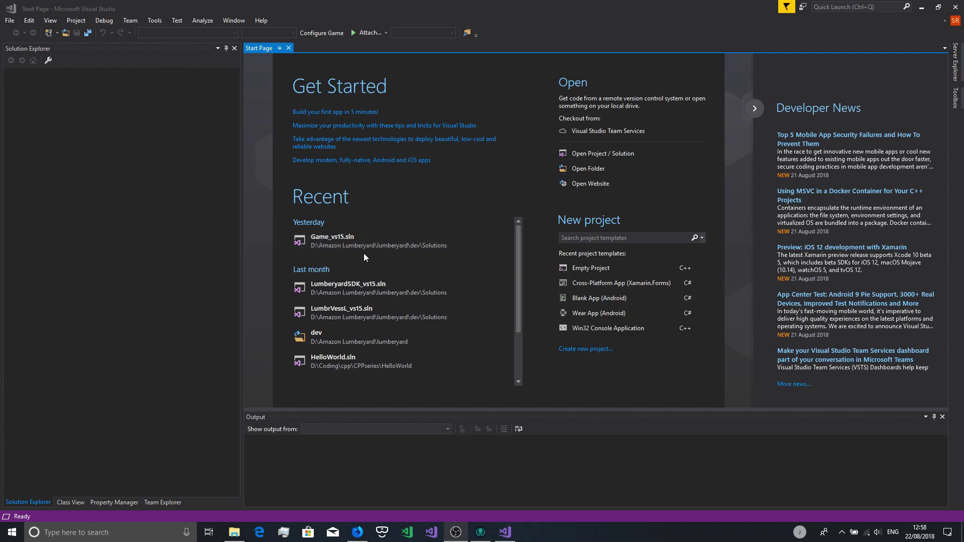
click(426, 244)
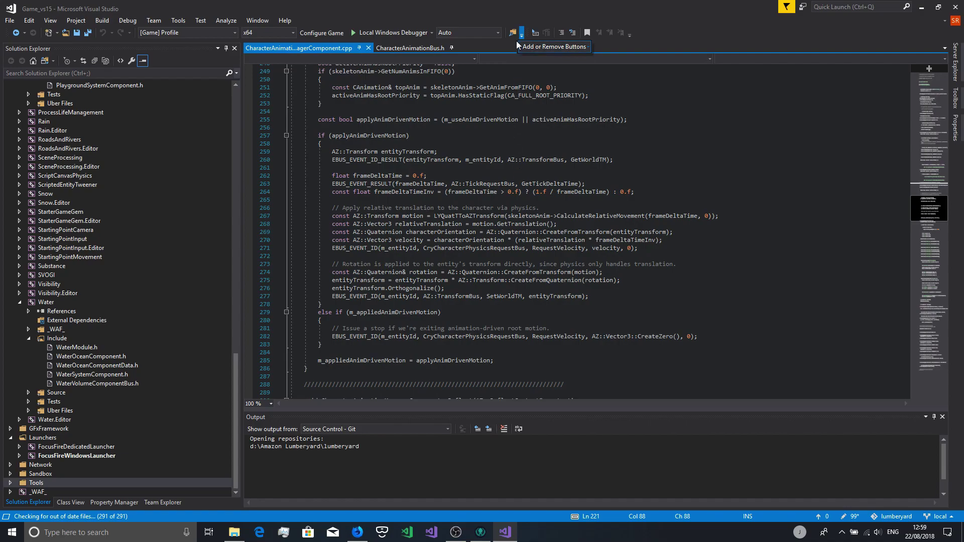
- Check the width setting of the Standard toolbar's Solution Configurations command and close the toolbar customization without changes
mouse_move(535, 49)
click(655, 405)
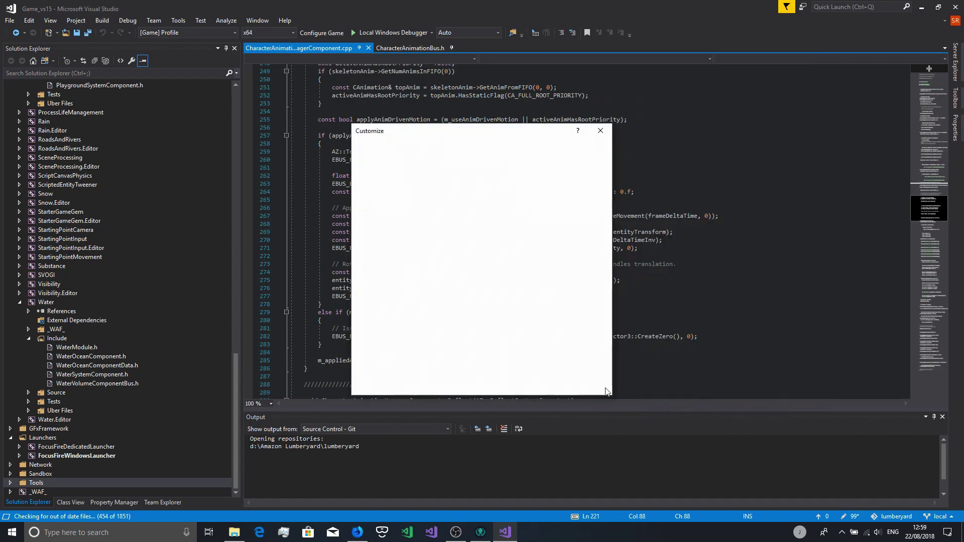
scroll(414, 345, down, 1)
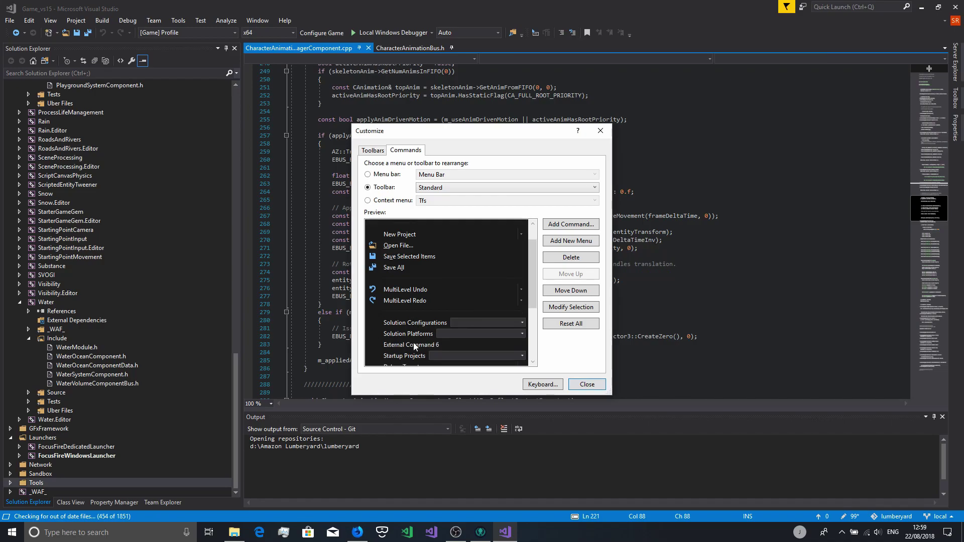
click(395, 324)
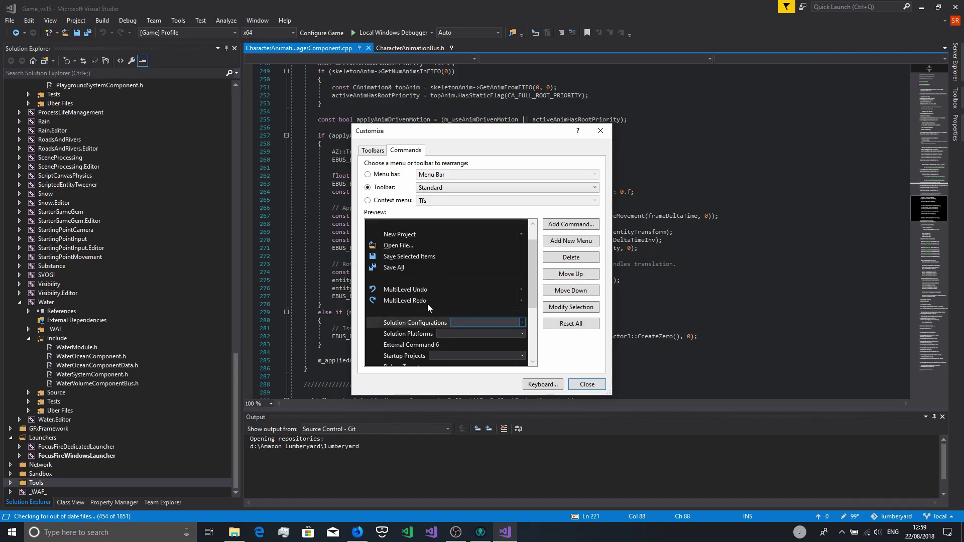
click(571, 306)
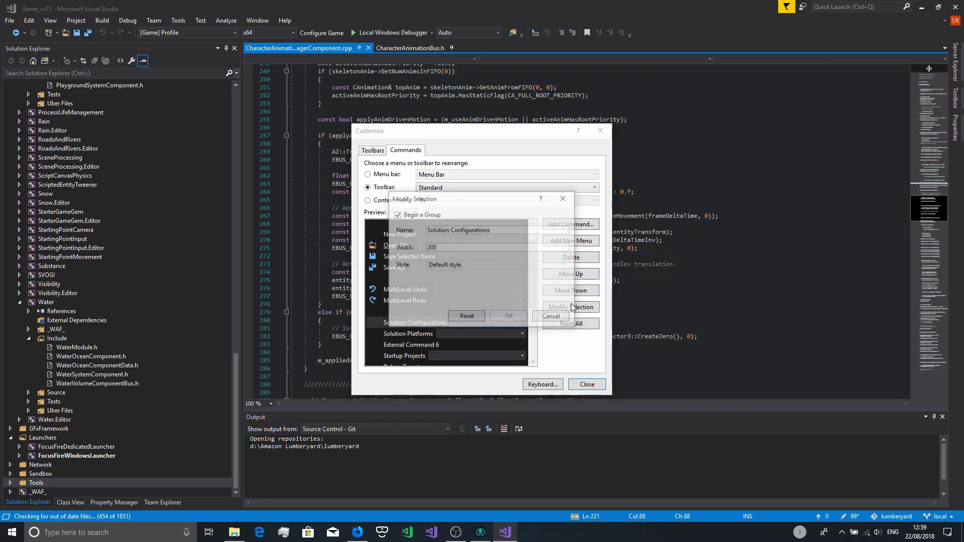
click(561, 317)
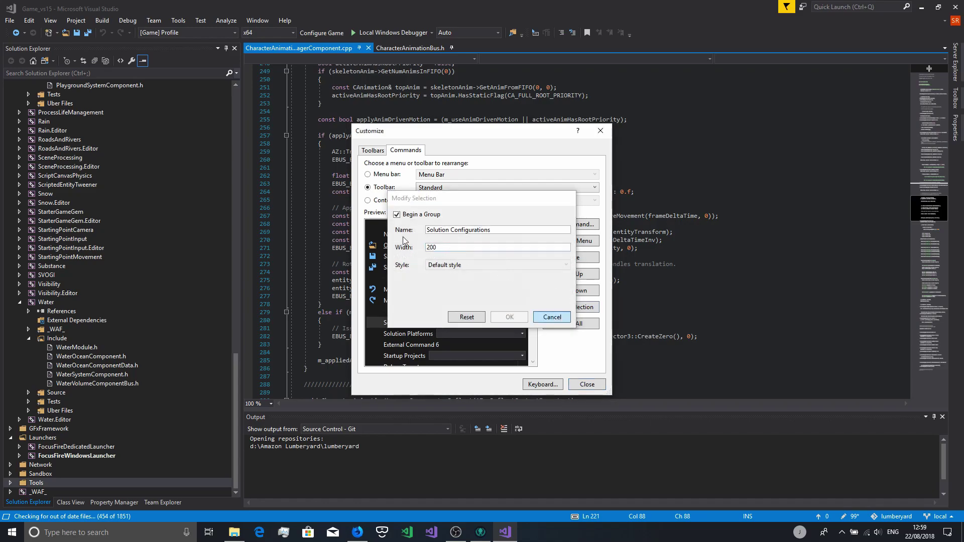
click(586, 384)
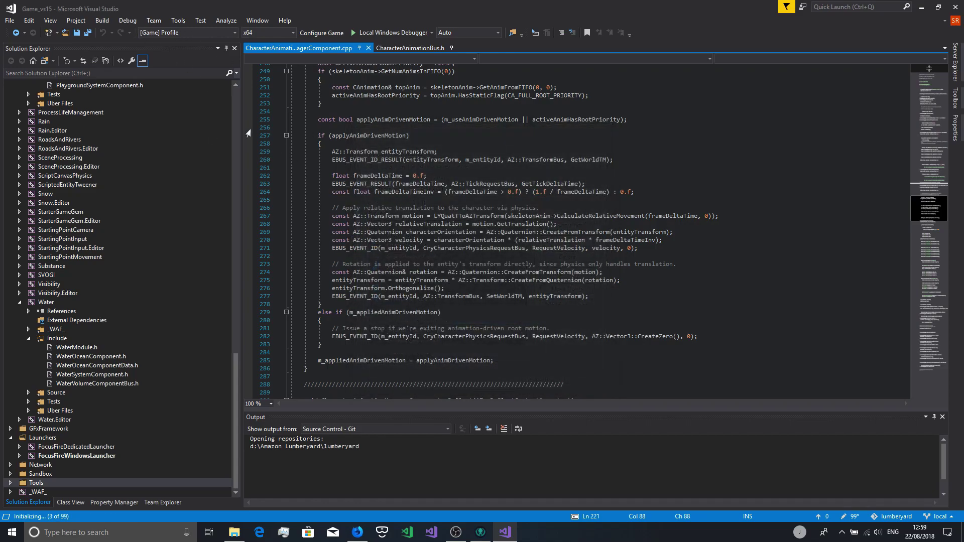
- Choose the [Game] Profile configuration and start building the solution with the Local Windows Debugger
click(236, 33)
click(178, 104)
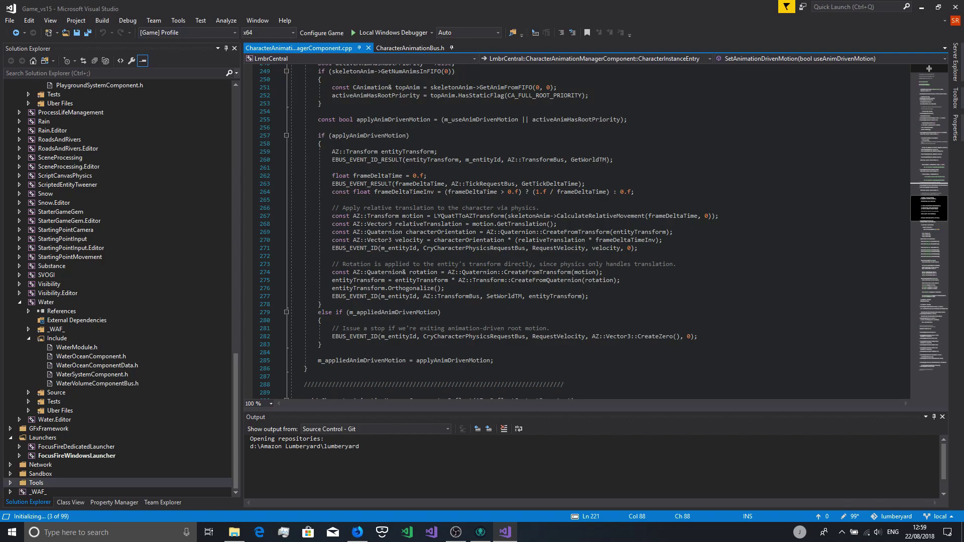
click(388, 33)
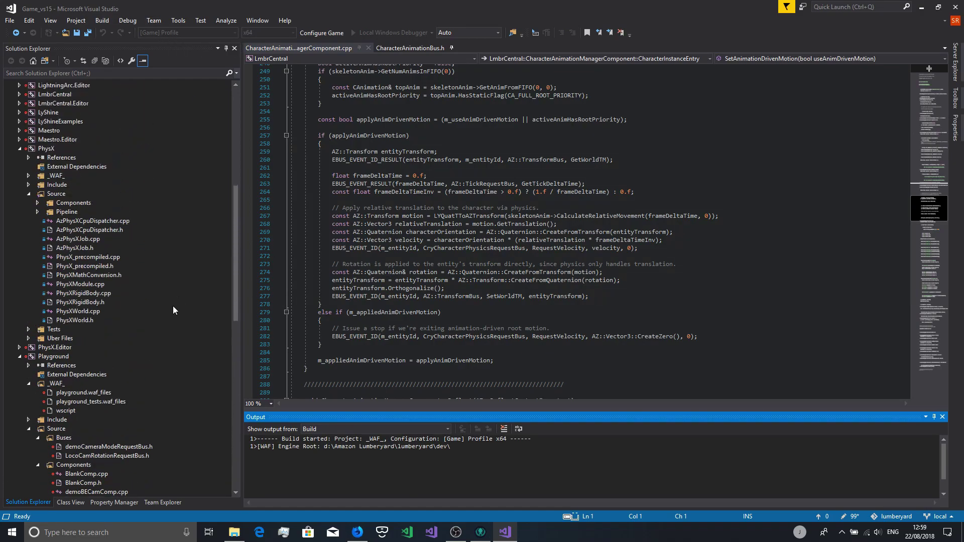
- Check the startup project in the Game_vs15 solution's properties and cancel without changes
scroll(173, 309, up, 5)
click(64, 85)
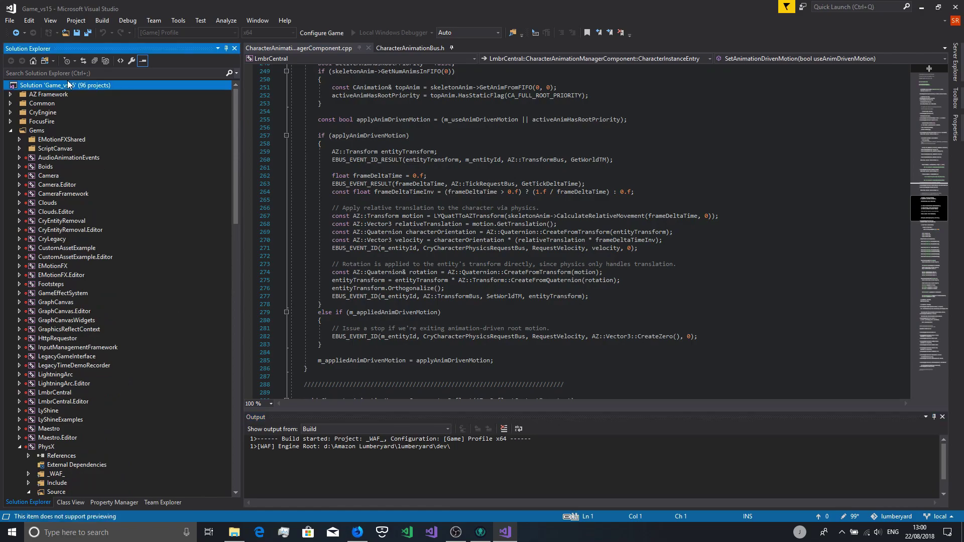
right_click(64, 86)
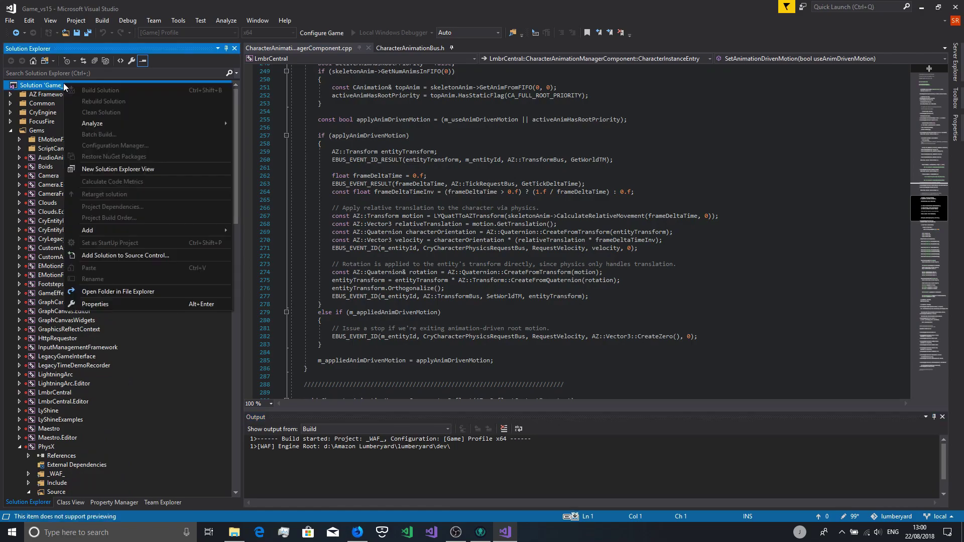
click(115, 304)
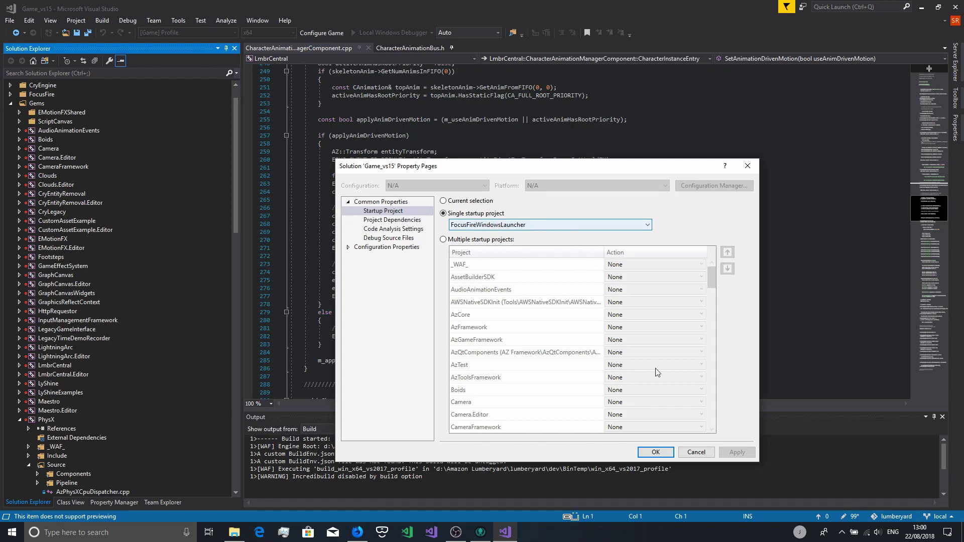
click(711, 453)
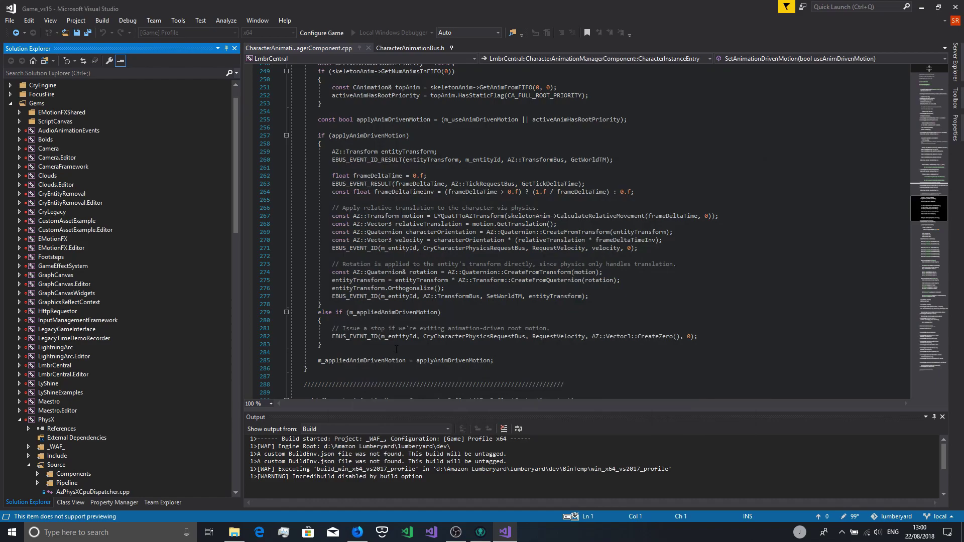